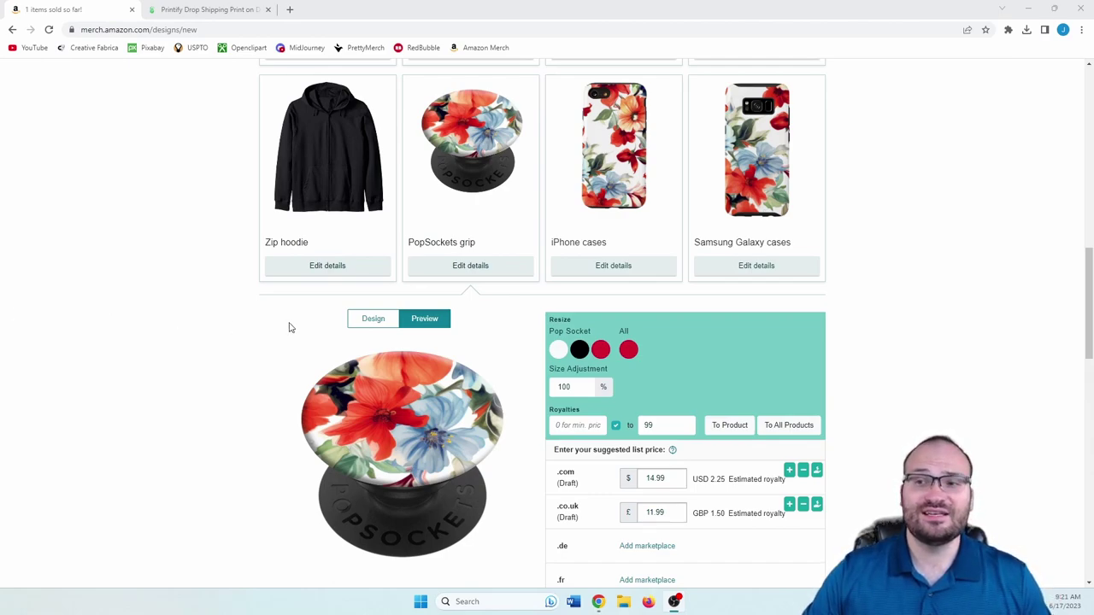
Step: Preview the floral design on the iPhone case mockup
click(634, 266)
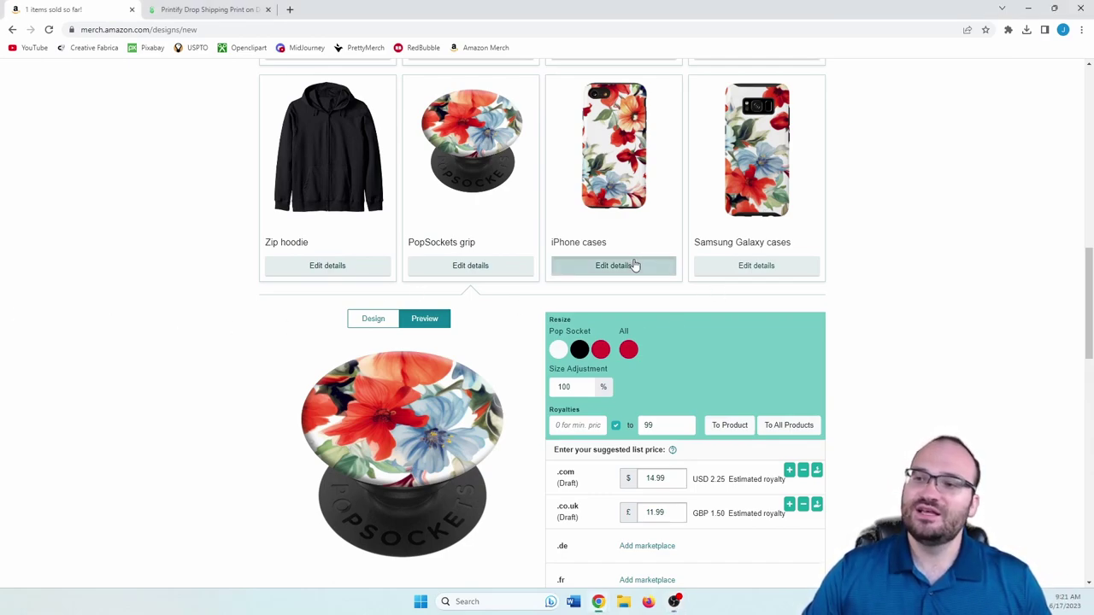
click(436, 319)
scroll(220, 313, down, 1)
scroll(219, 313, down, 1)
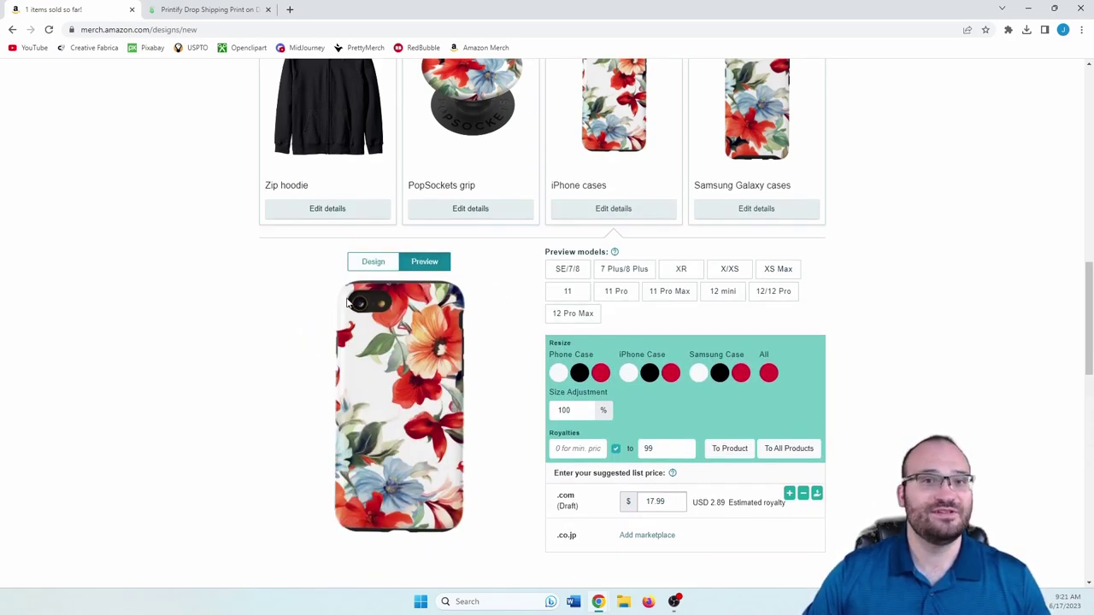
Step: Preview the design on the Samsung Galaxy case mockup, then go to the Printify mug page
click(784, 213)
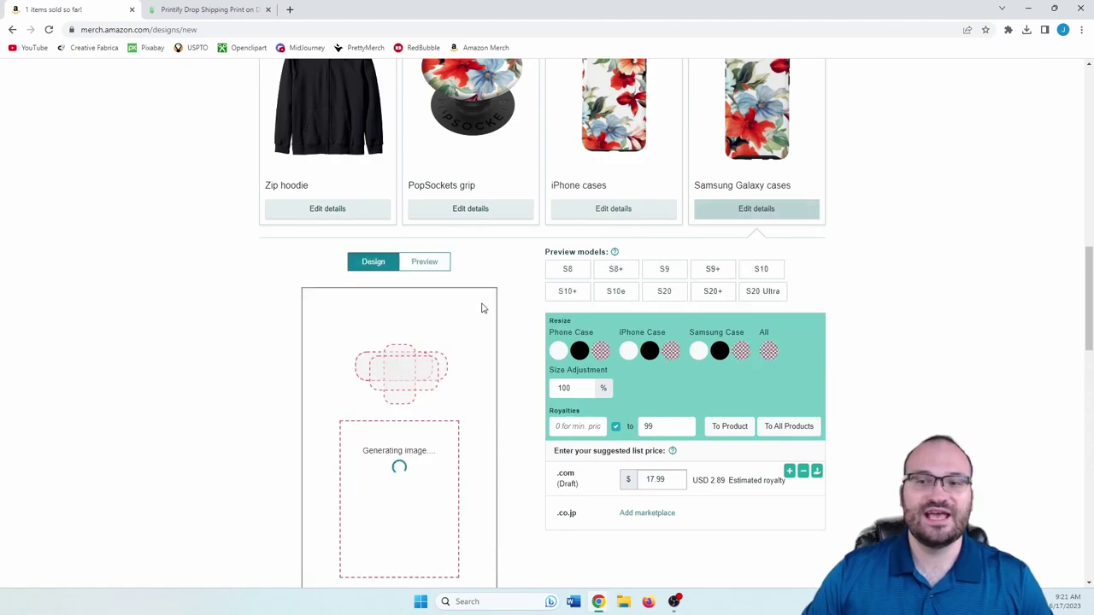
click(424, 261)
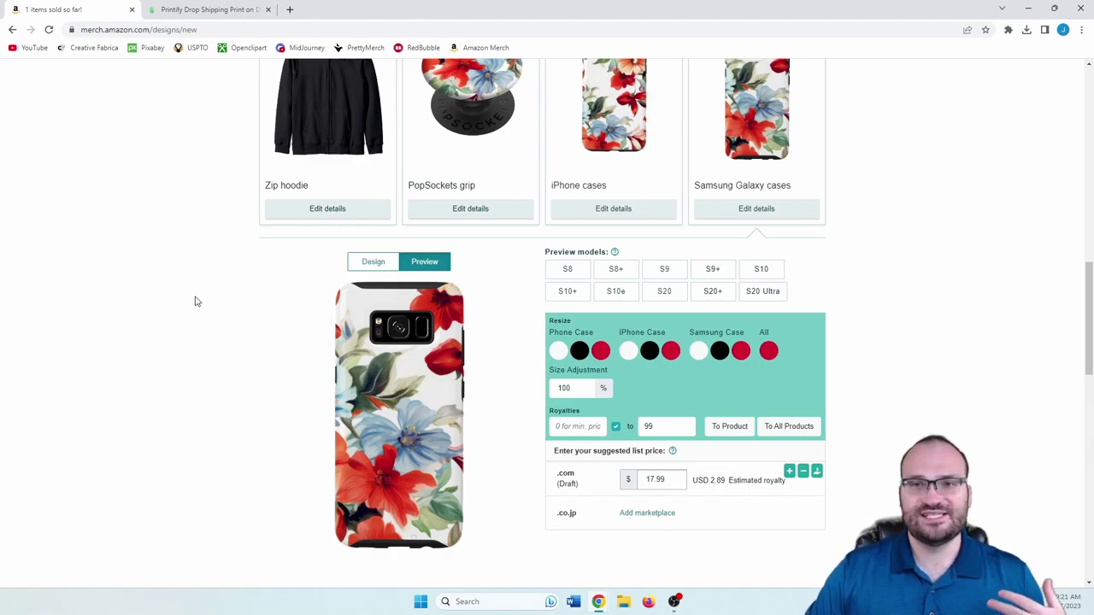
click(225, 14)
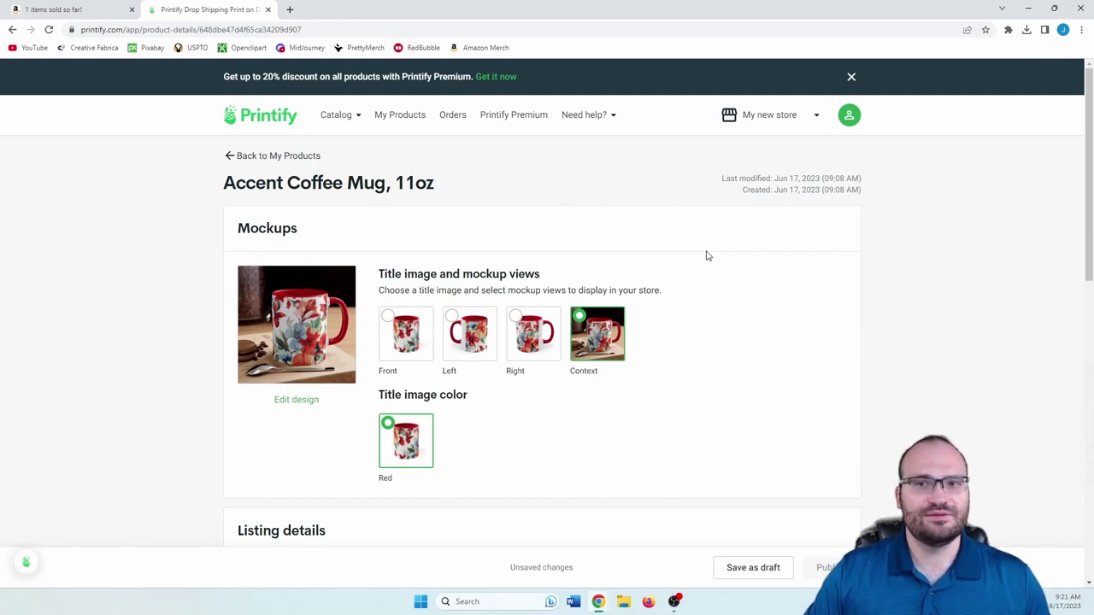
Step: Try the Front, then the Context mug mockup as title image, enlarging each to inspect
click(400, 331)
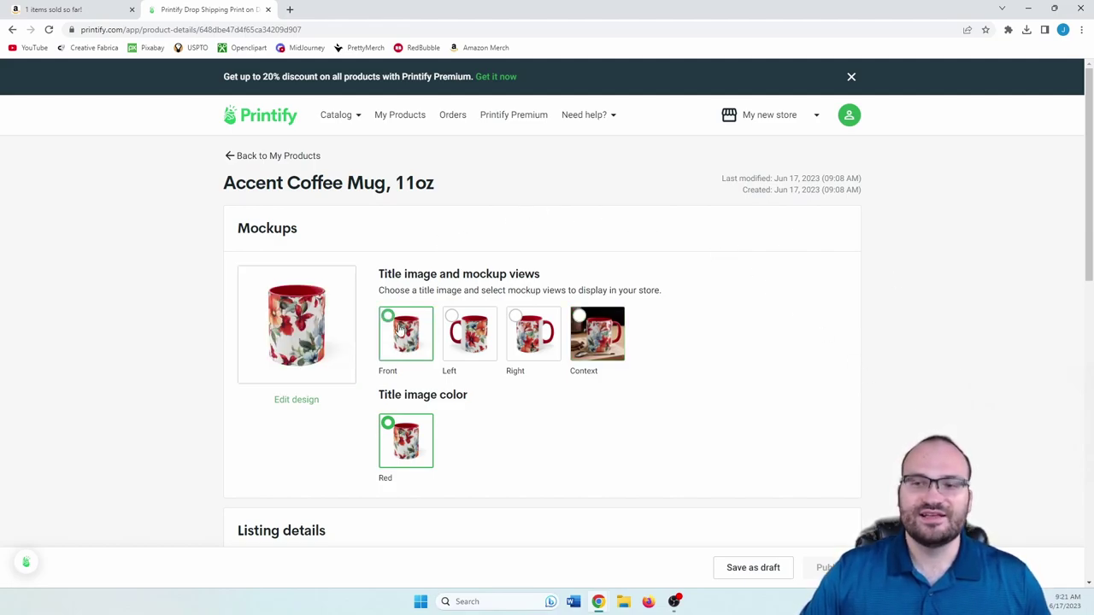
click(305, 327)
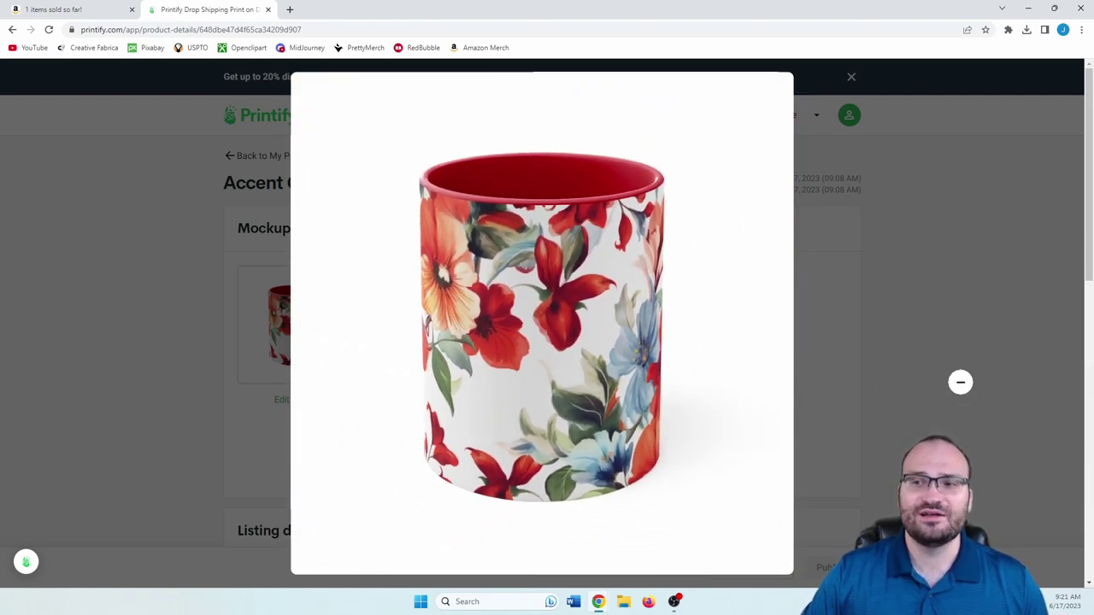
click(960, 381)
click(597, 335)
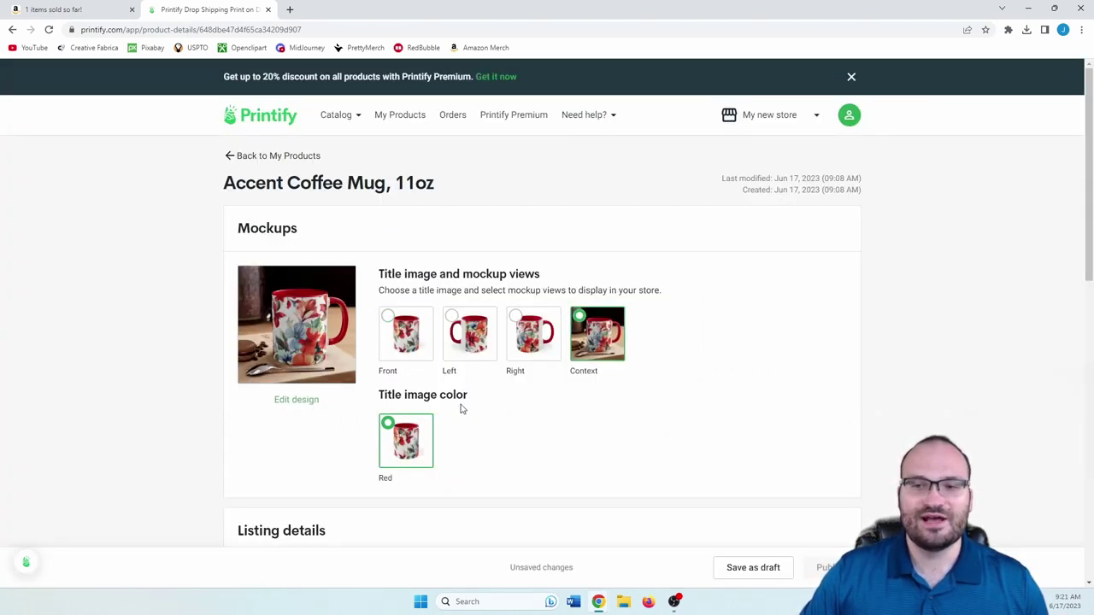
click(326, 330)
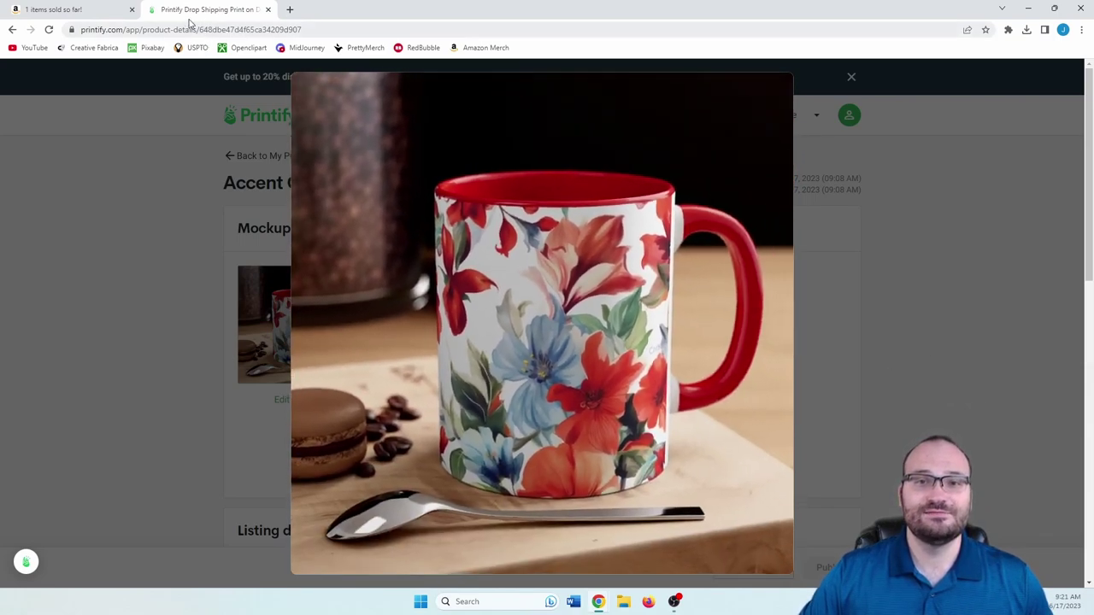
click(69, 9)
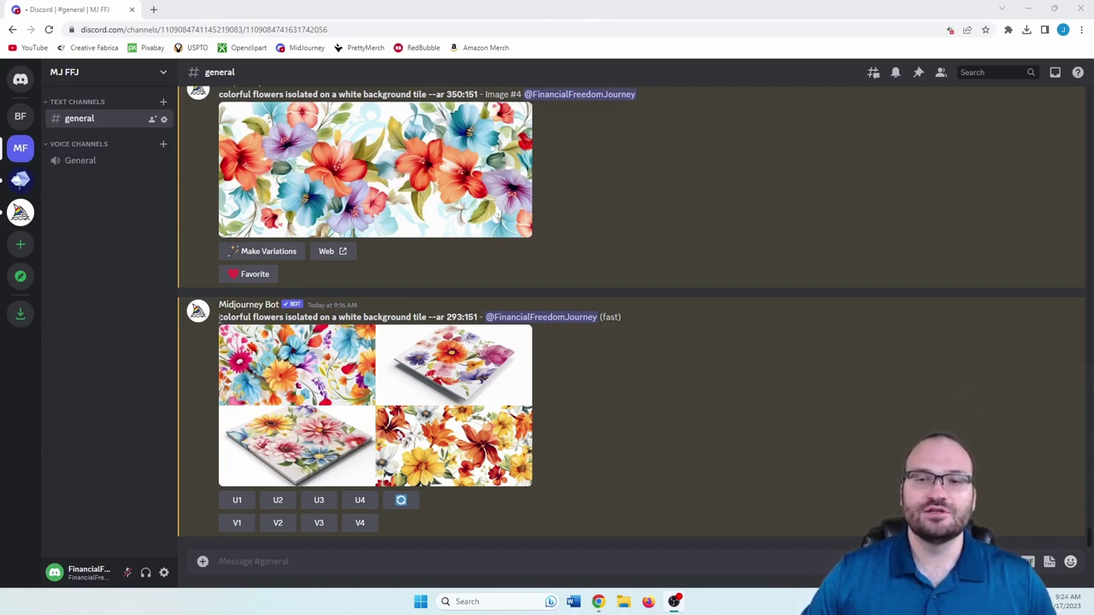
Step: Copy the previous 'colorful flowers isolated on a white background tile' prompt text
drag(220, 318, 477, 317)
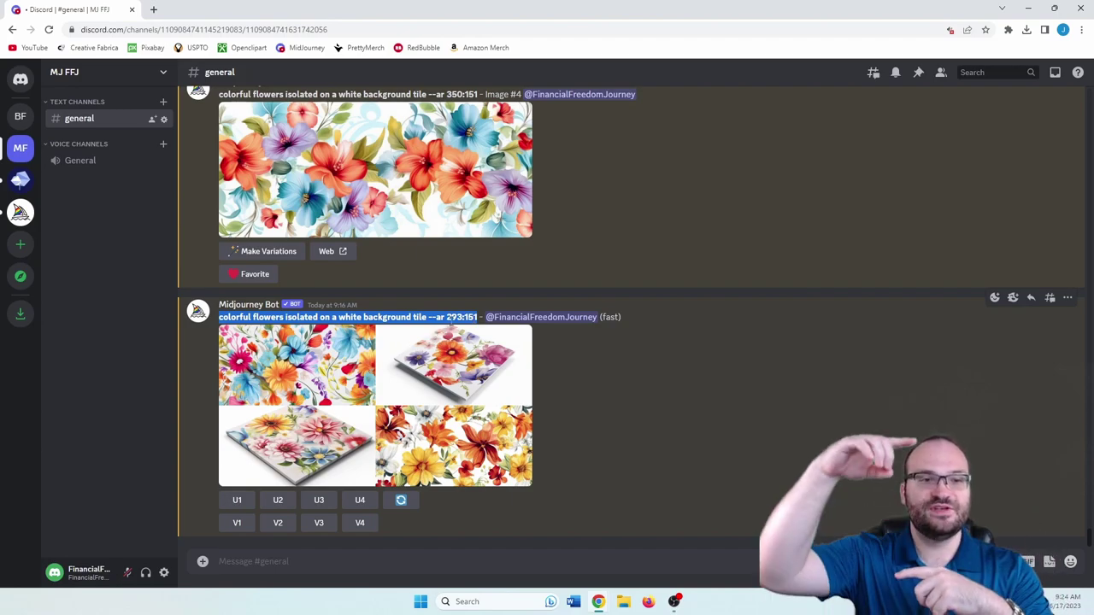
right_click(307, 318)
click(326, 325)
Step: Resubmit the copied prompt with /imagine to generate a new four-image grid
click(329, 561)
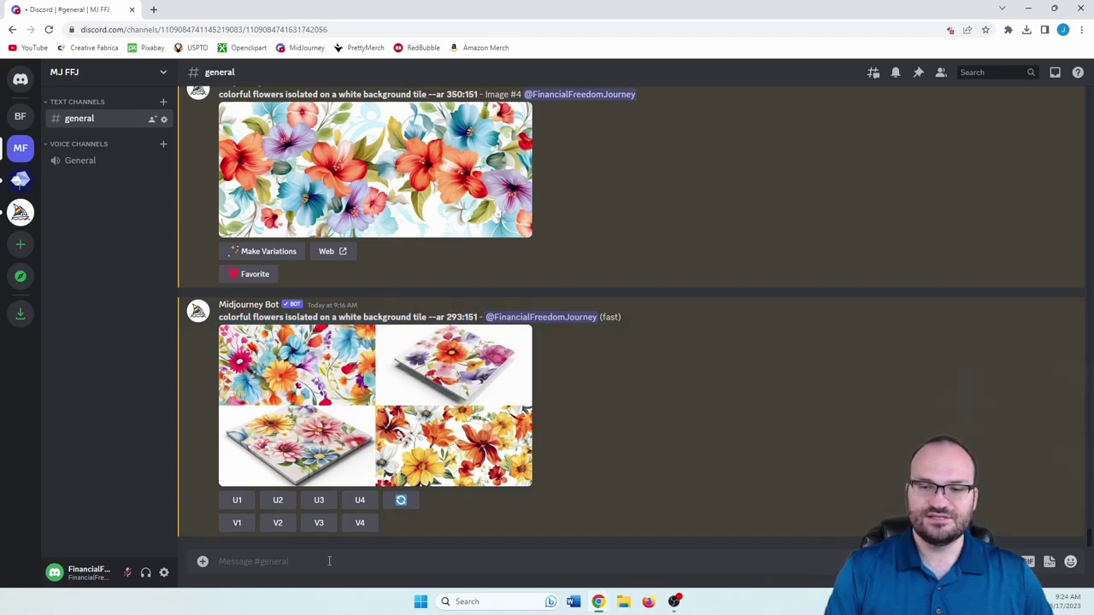
text(/i)
key(Tab)
key(ctrl+v)
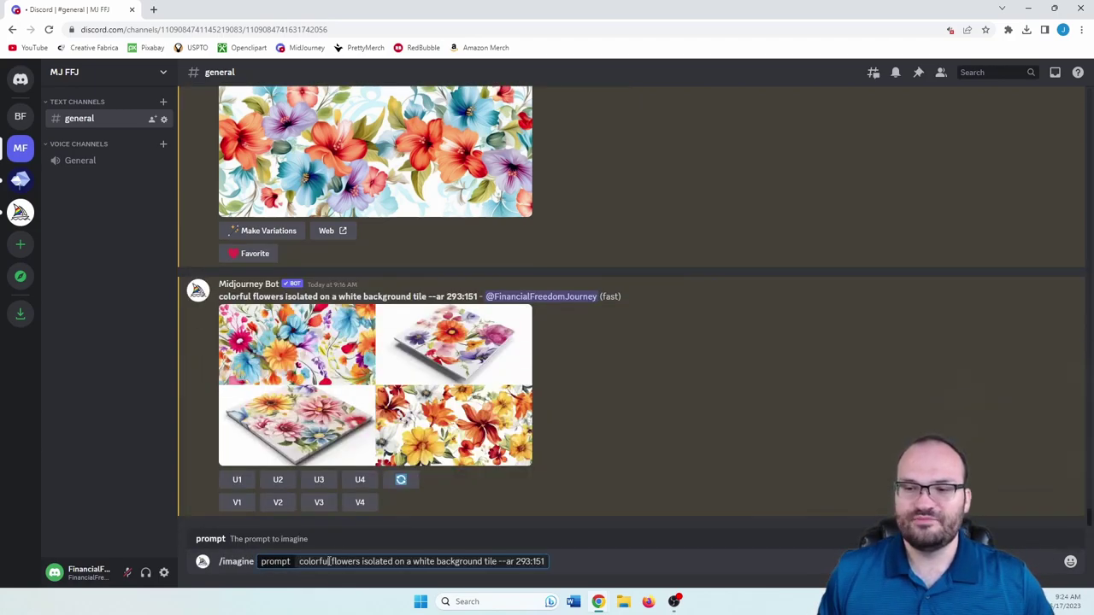
key(Return)
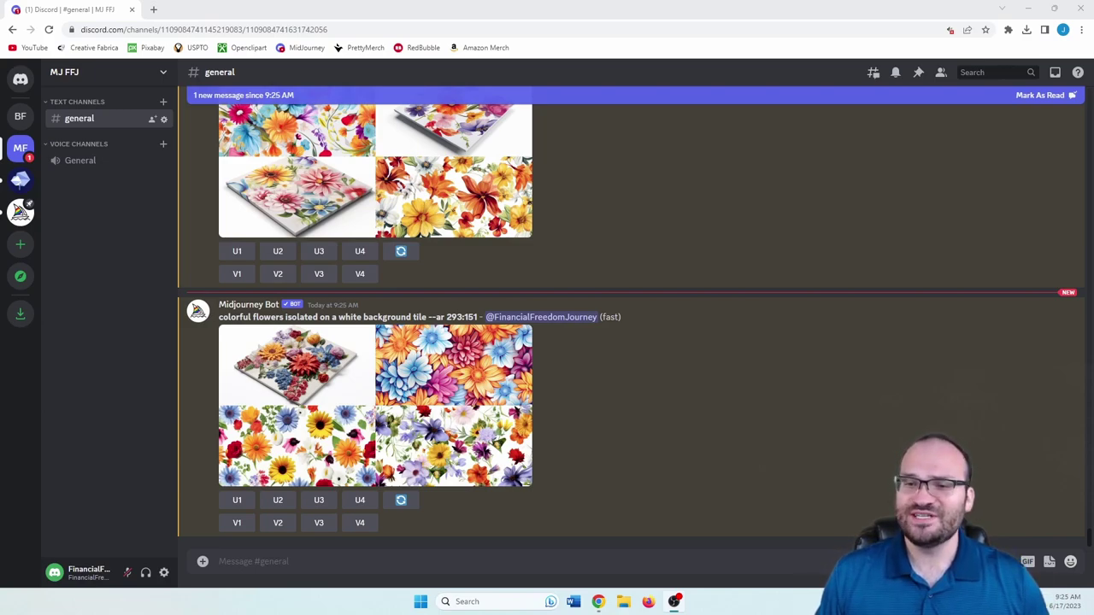
Step: Inspect the new grid and upscale its second image with U2
click(449, 376)
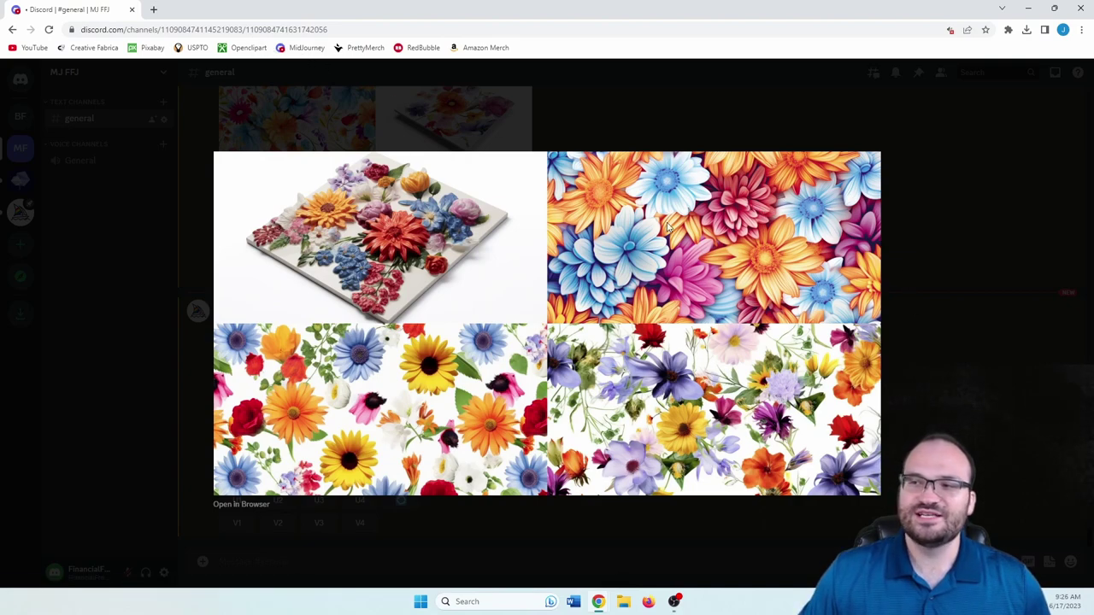
click(993, 305)
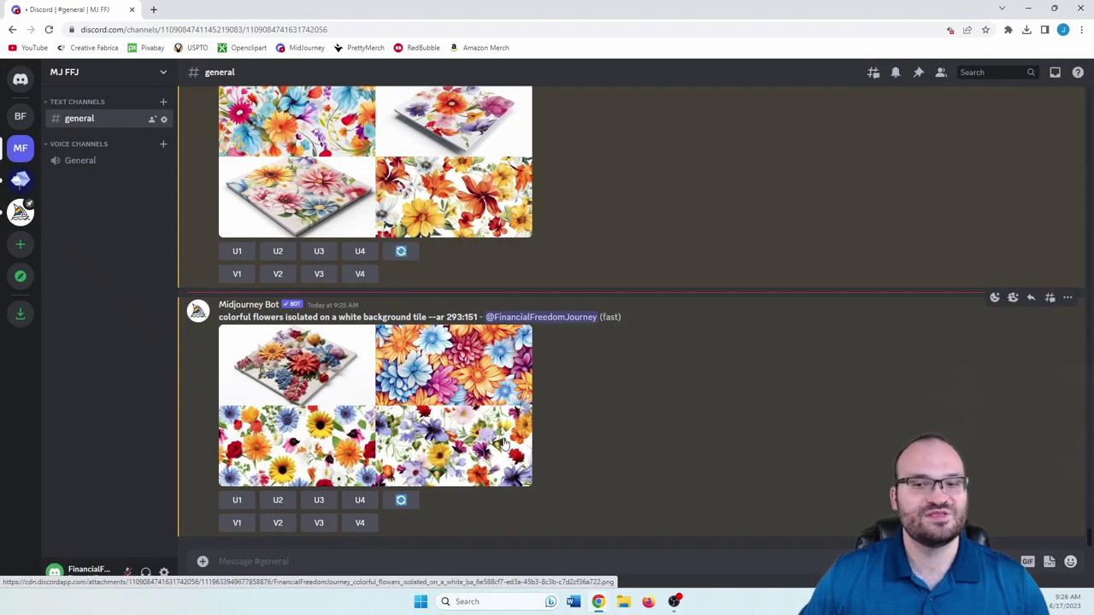
click(280, 500)
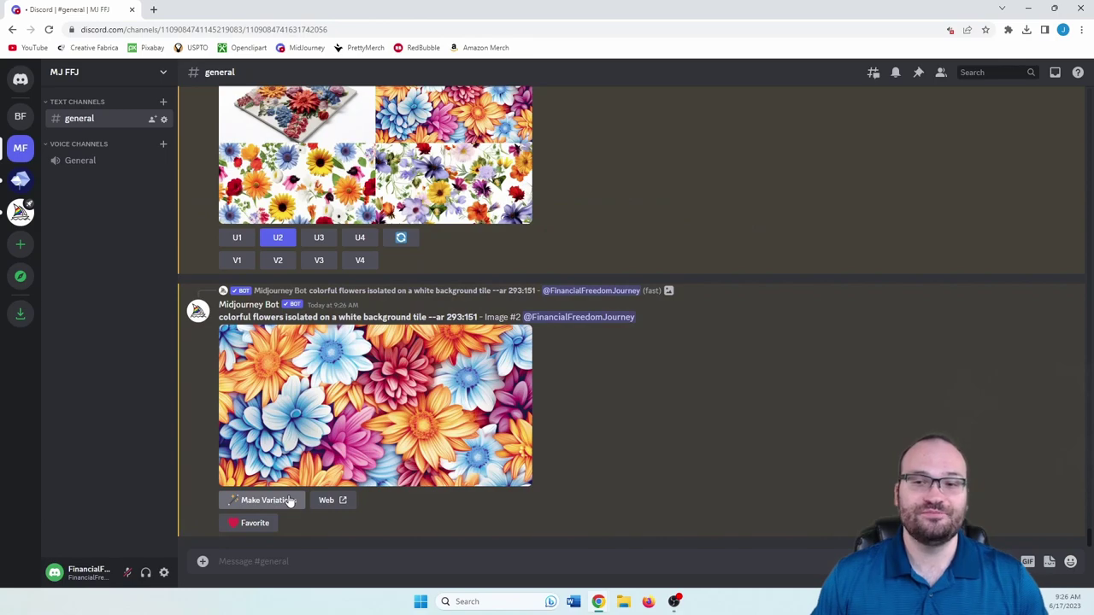
Step: Open the upscaled flower image full size in the browser and save it to disk
click(310, 477)
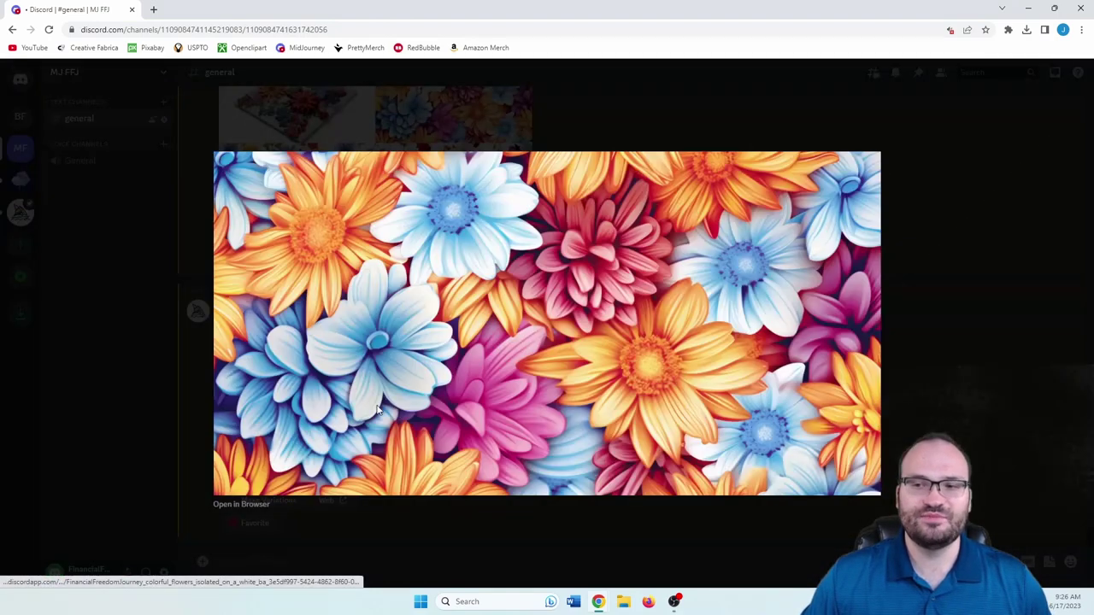
click(256, 505)
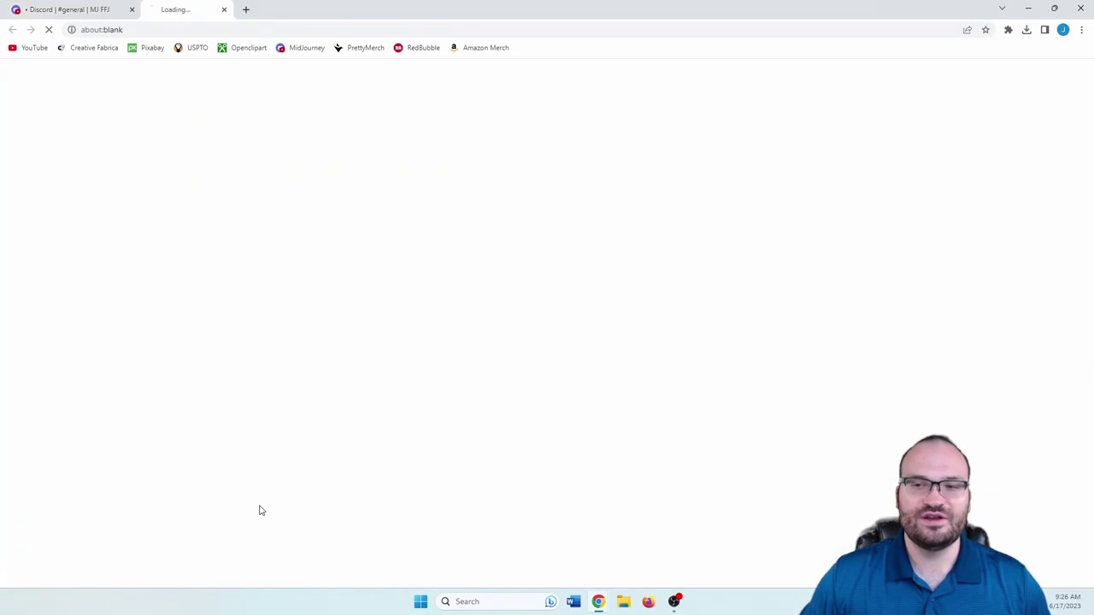
right_click(520, 227)
click(544, 252)
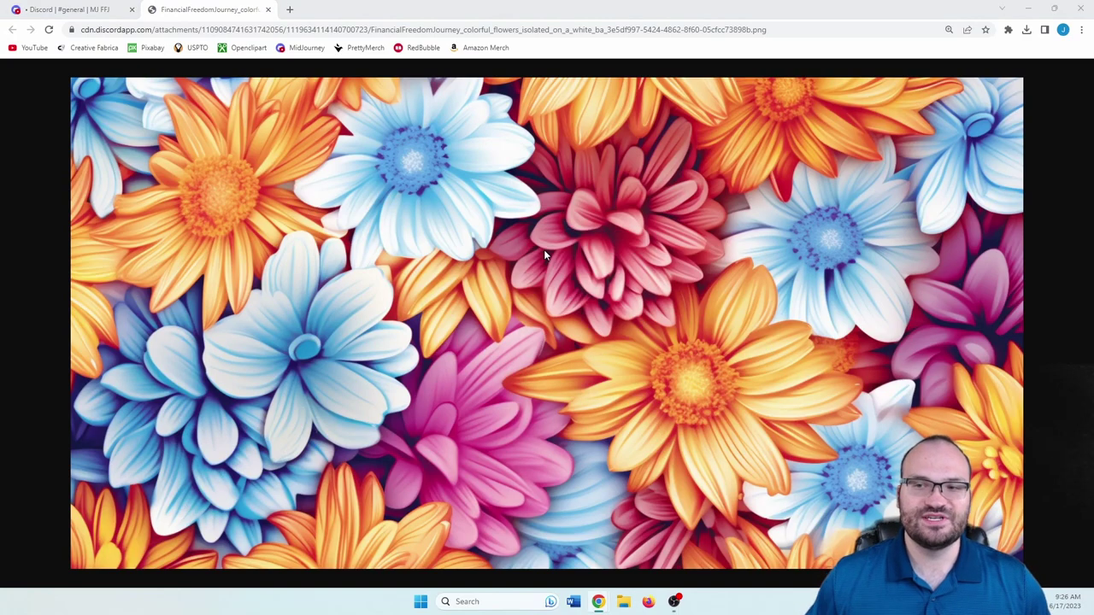
key(Return)
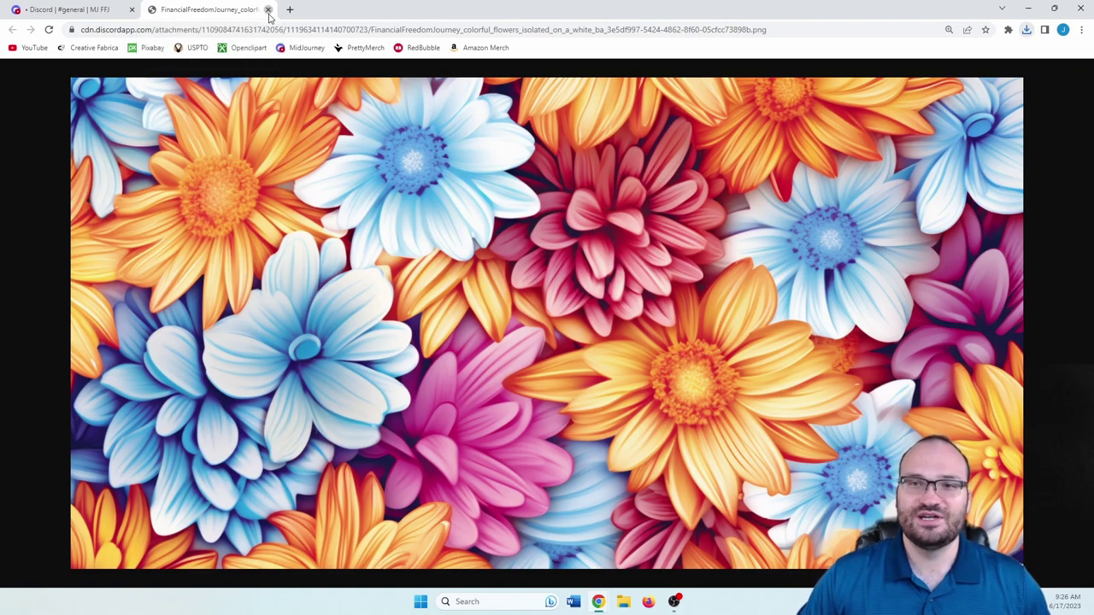
click(268, 11)
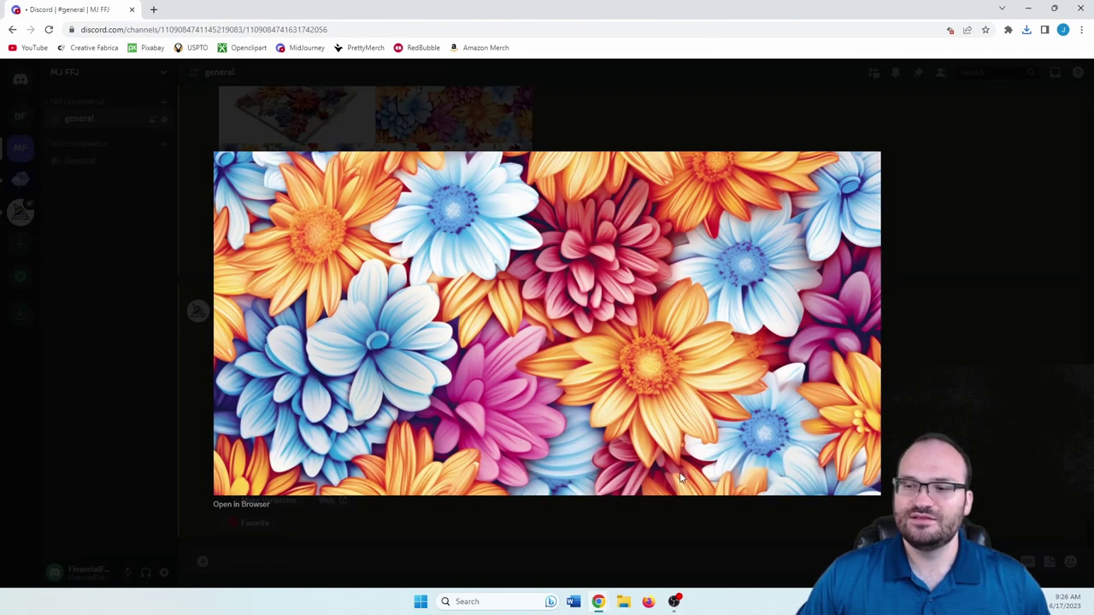
Step: Open the Accent Coffee Mug, 11oz product from Printify's Mugs catalog
mouse_move(603, 602)
click(547, 549)
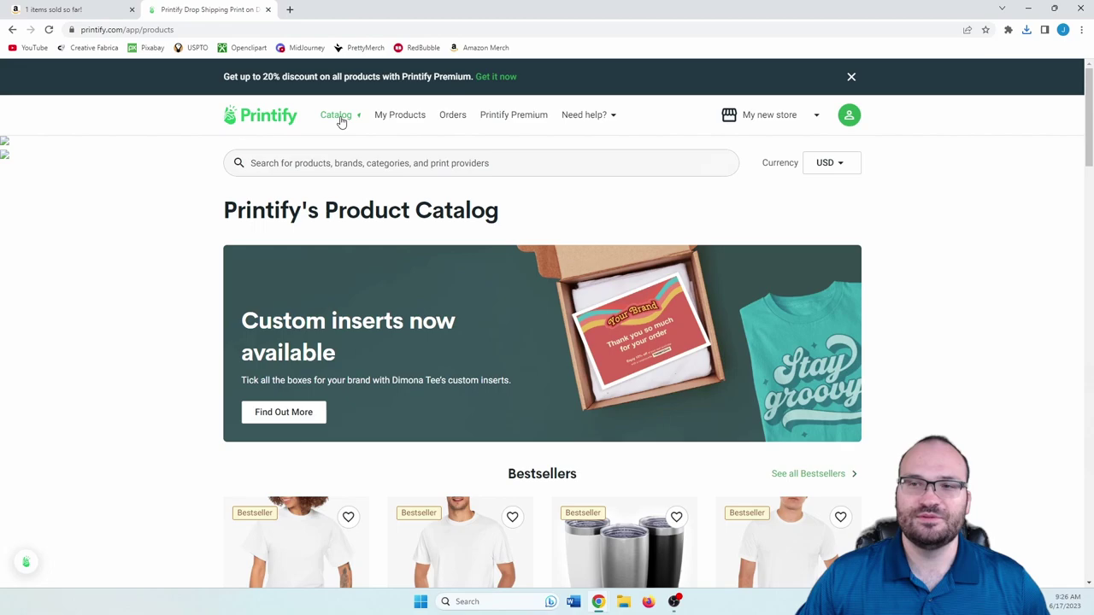
mouse_move(339, 120)
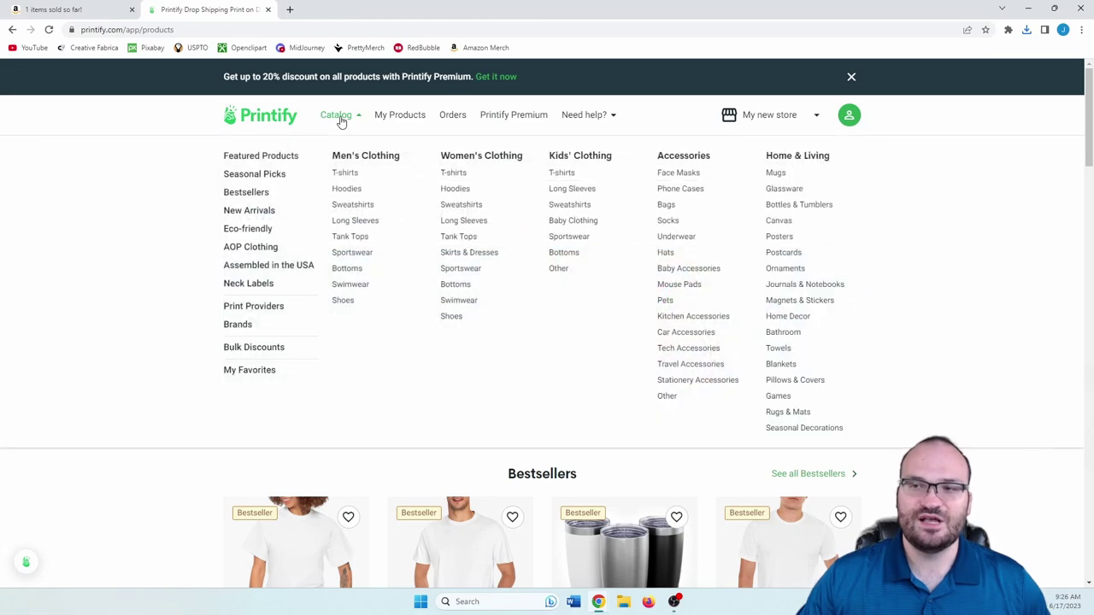
click(776, 174)
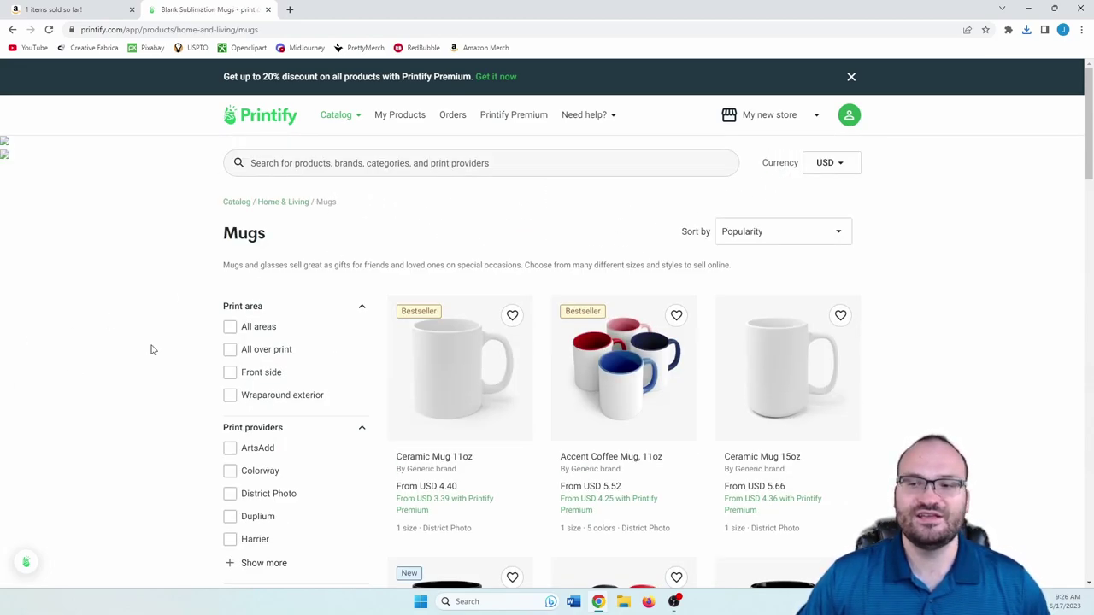
click(630, 365)
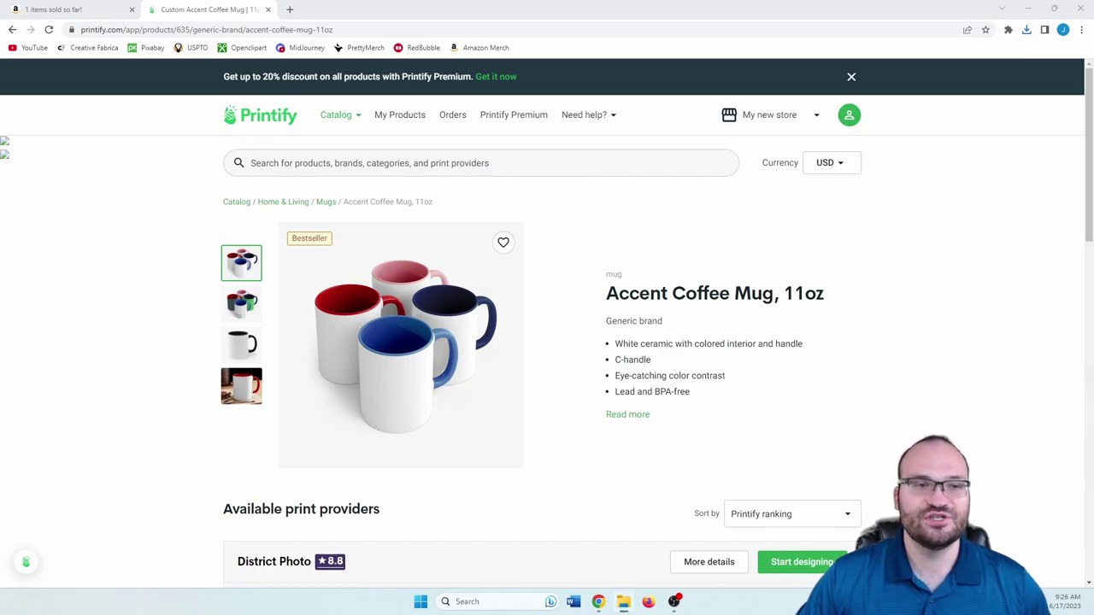
Step: Start designing and drop the flower tile onto the mug, filling the print area at 147.32%
drag(5, 141, 552, 354)
click(795, 561)
drag(354, 465, 425, 334)
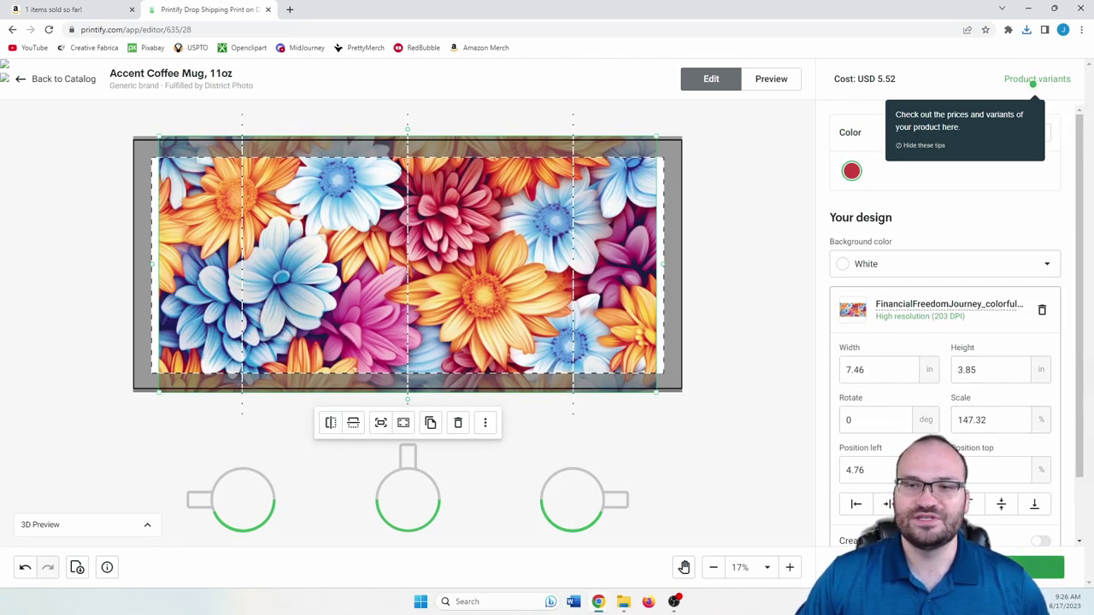
Step: Save the floral mug design and go to the product details
click(1038, 567)
scroll(772, 369, down, 10)
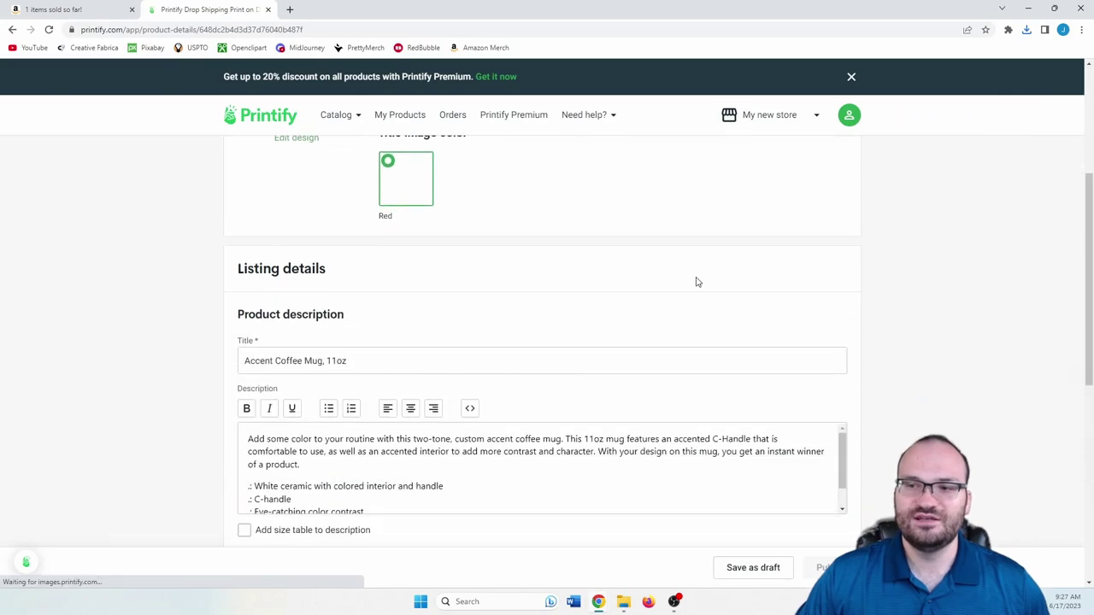
scroll(756, 346, up, 10)
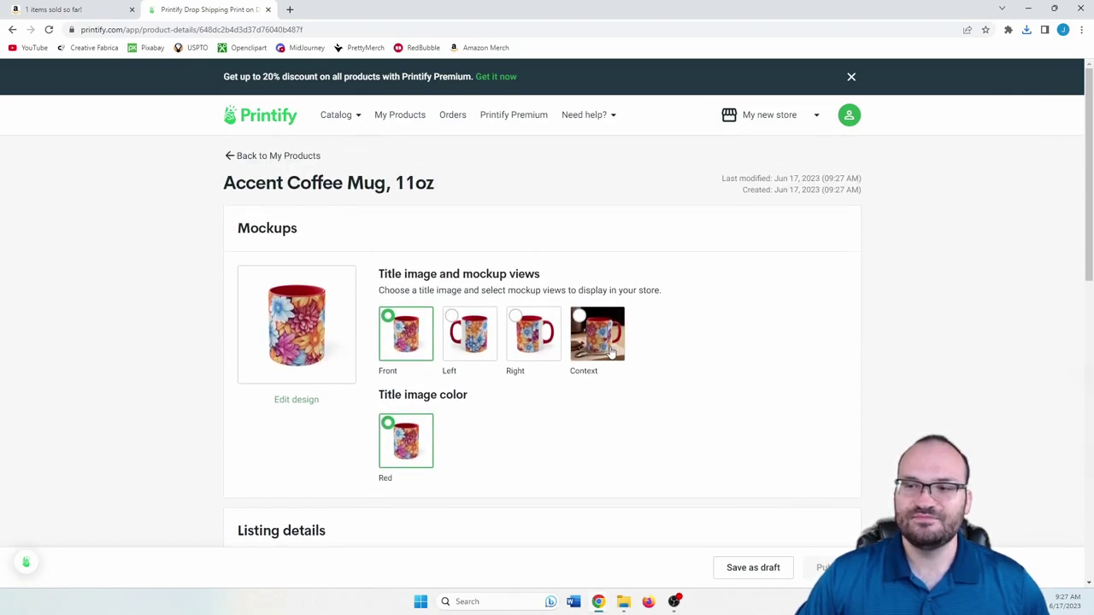
Step: Set the Context mockup as the title image and preview it enlarged
click(610, 353)
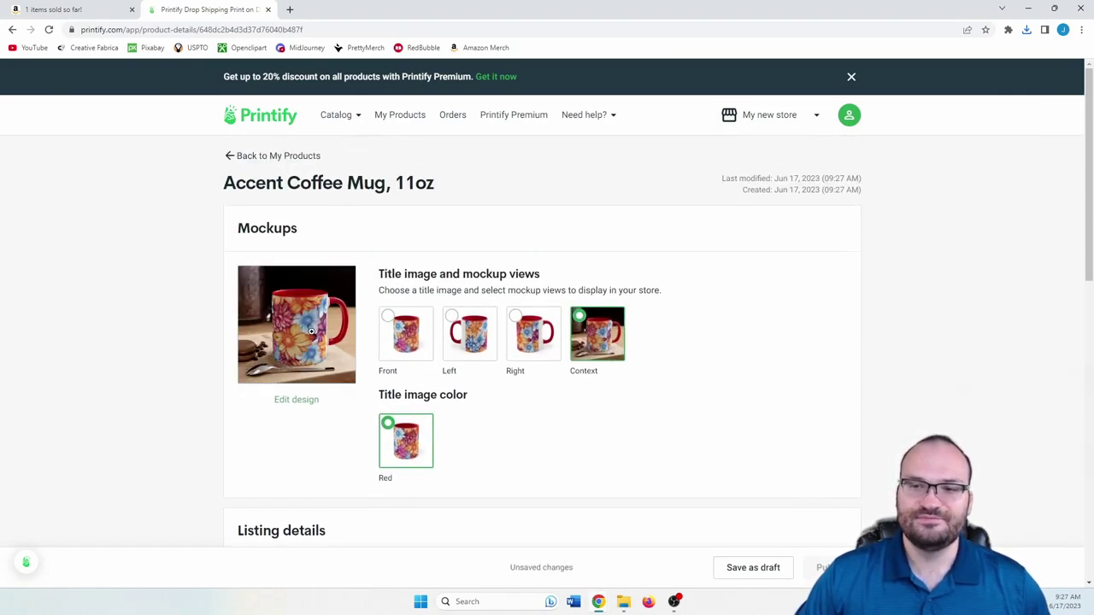
click(313, 333)
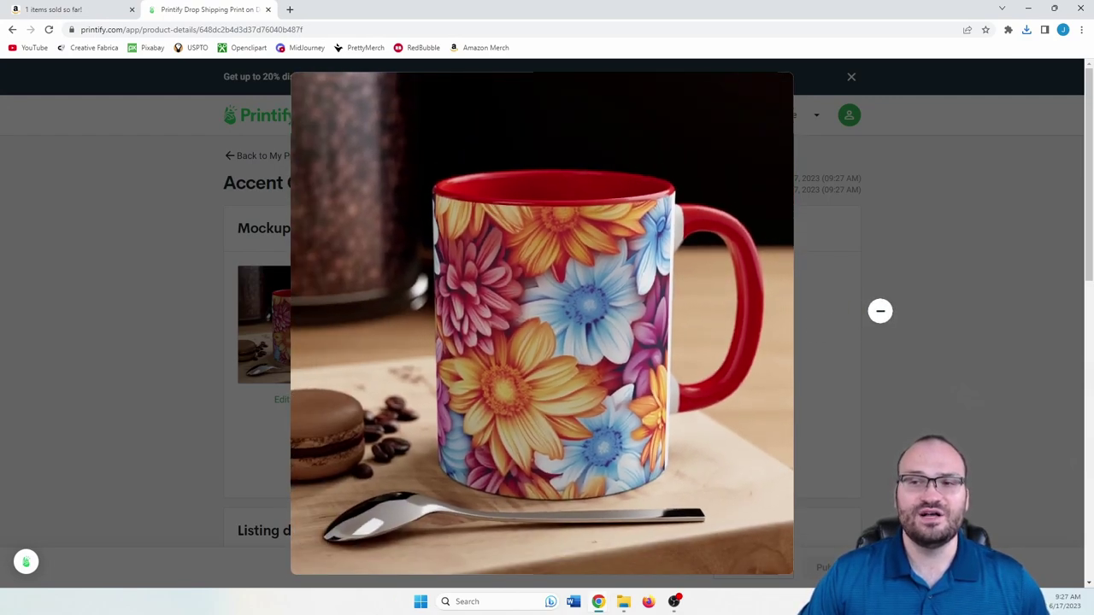
click(881, 314)
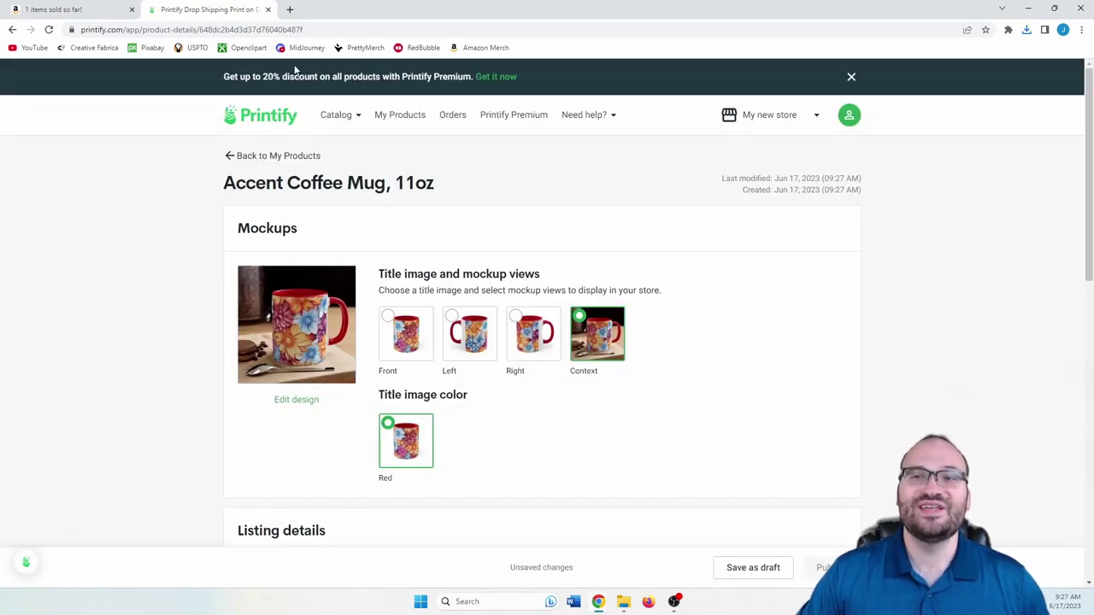
click(84, 11)
Step: Add the flower image to the PopSockets grip artwork
scroll(393, 339, down, 5)
scroll(427, 333, down, 4)
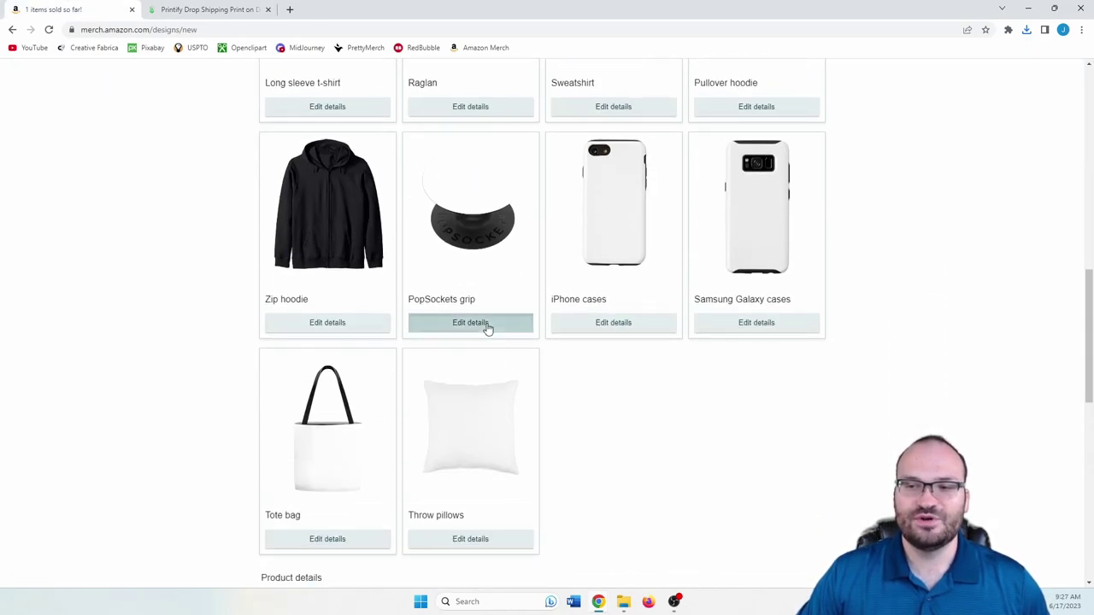
click(478, 322)
scroll(342, 341, down, 3)
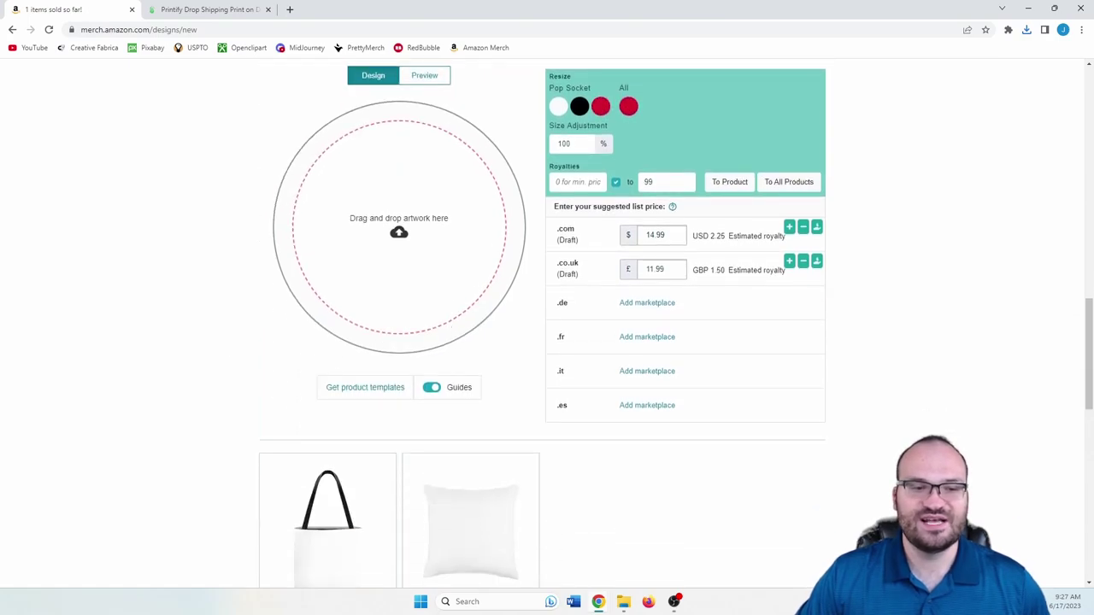
drag(348, 483, 408, 264)
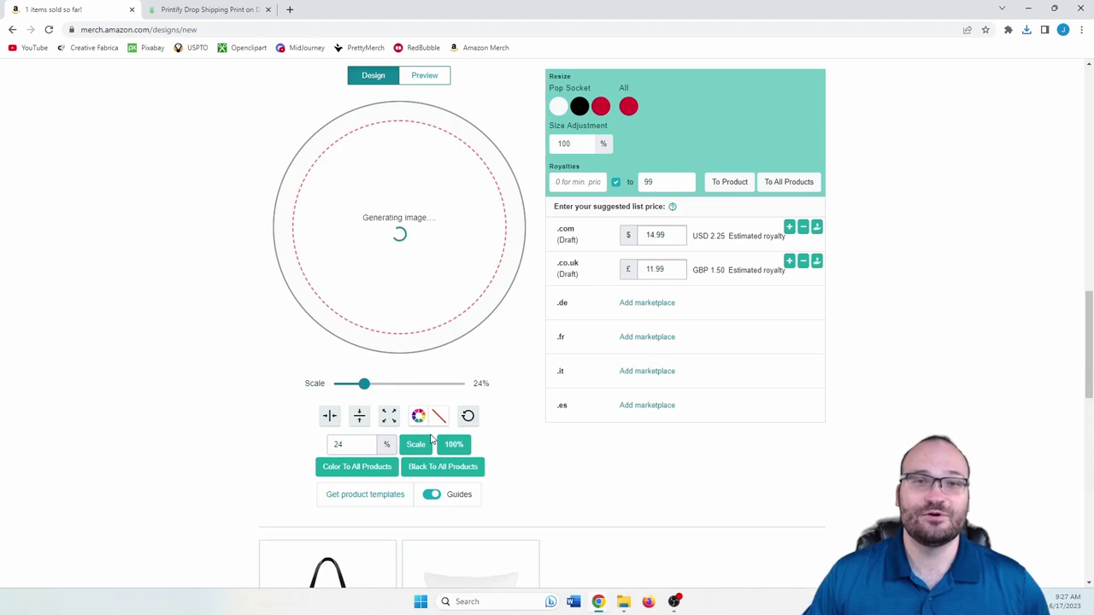
Step: Scale the flower design to 65%, reposition it within the circle, and check the mockup preview
drag(364, 384, 418, 384)
drag(516, 267, 557, 273)
click(205, 308)
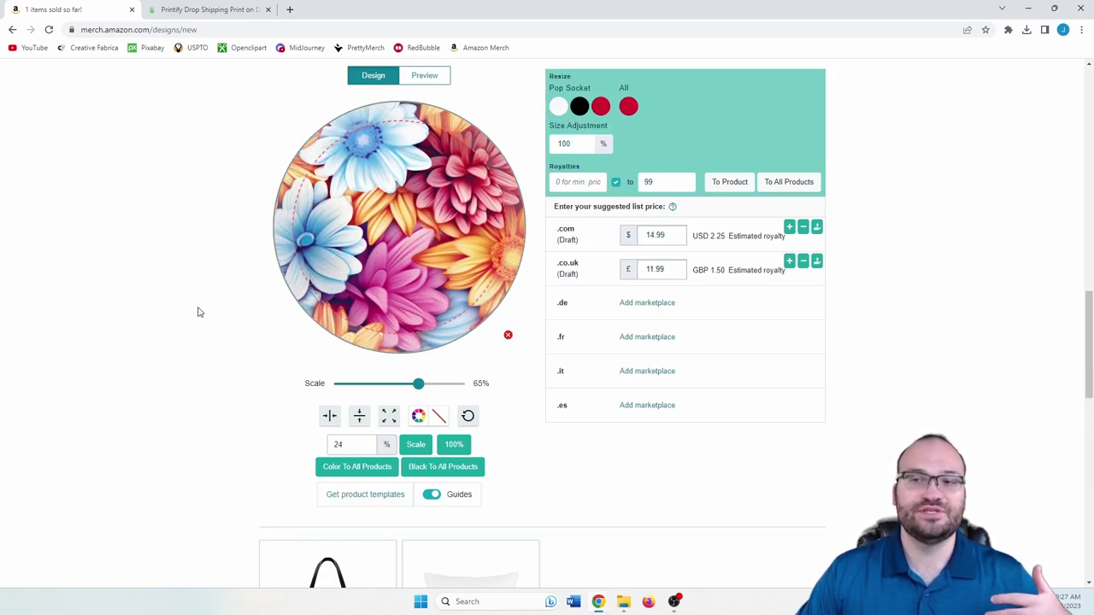
drag(370, 252, 398, 248)
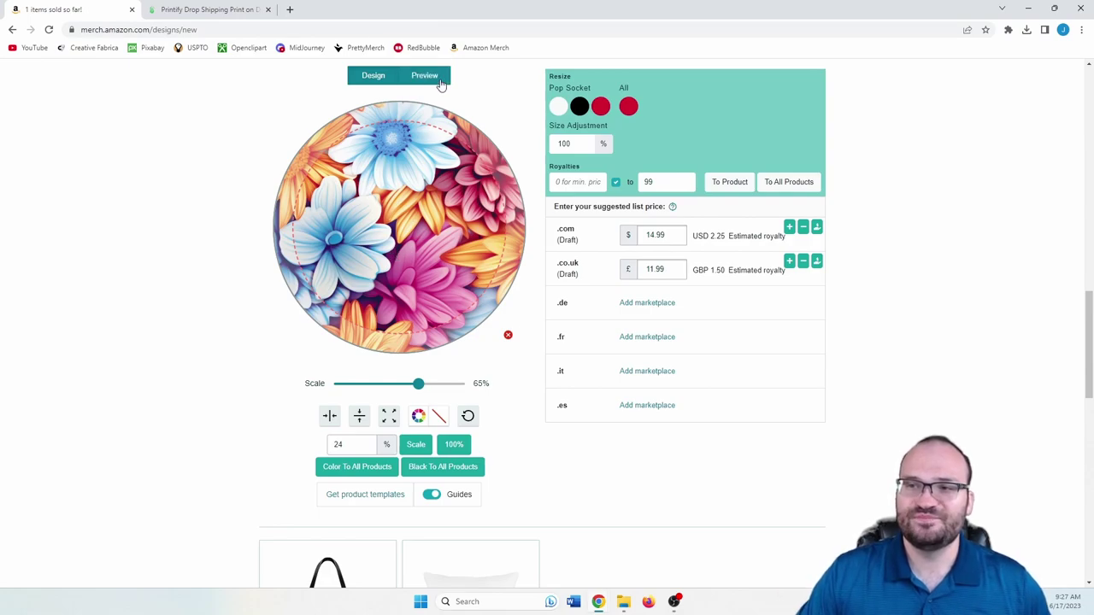
click(424, 76)
click(377, 79)
scroll(608, 222, up, 3)
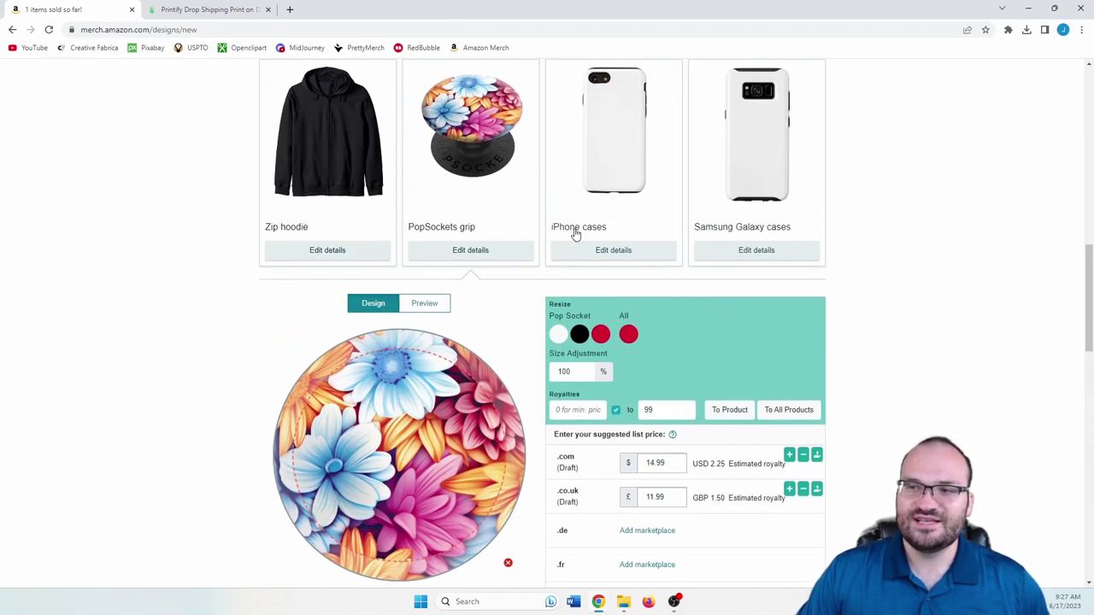
Step: Open the iPhone cases editor and rotate the flower image file to portrait
click(626, 249)
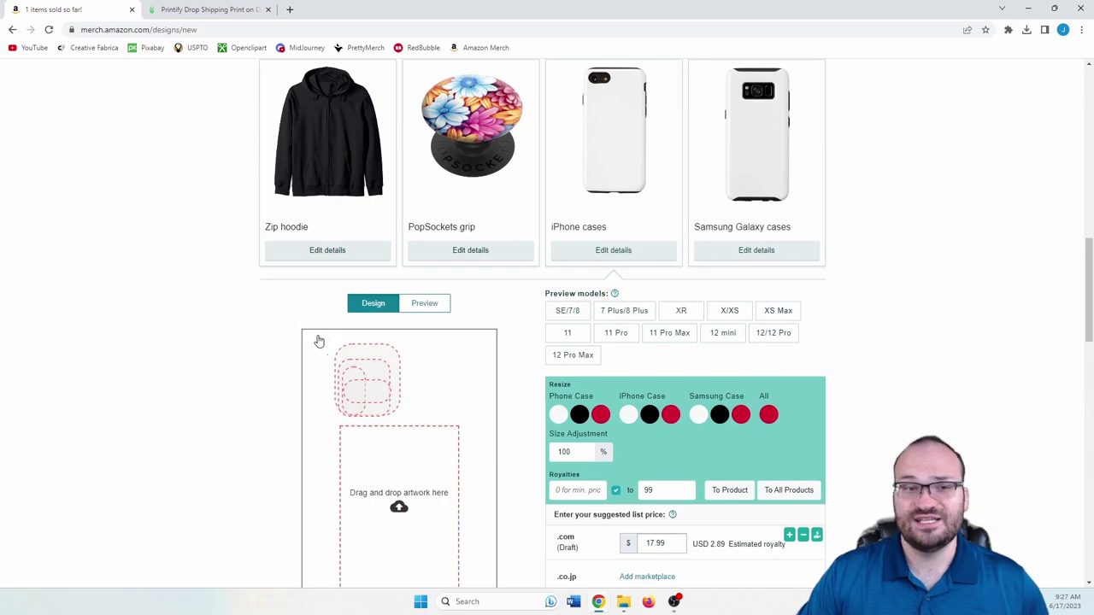
click(624, 602)
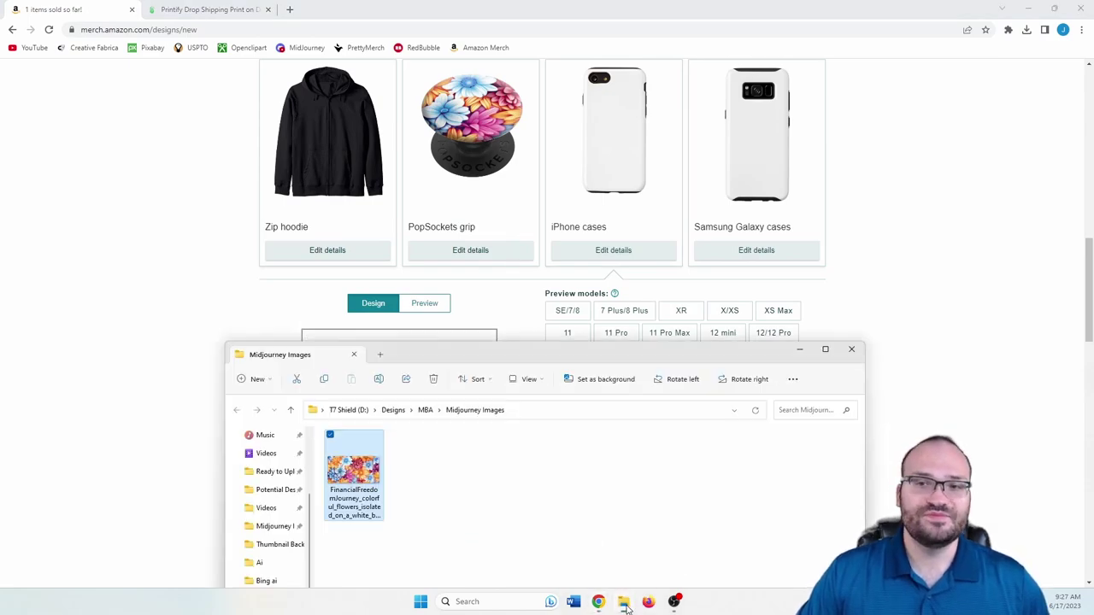
right_click(346, 469)
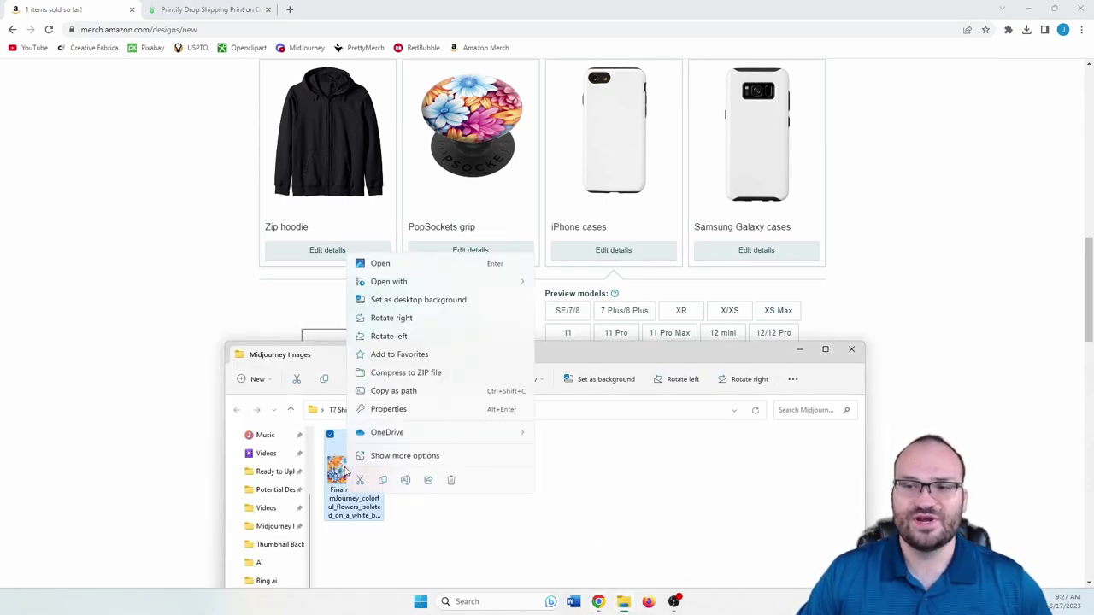
click(390, 335)
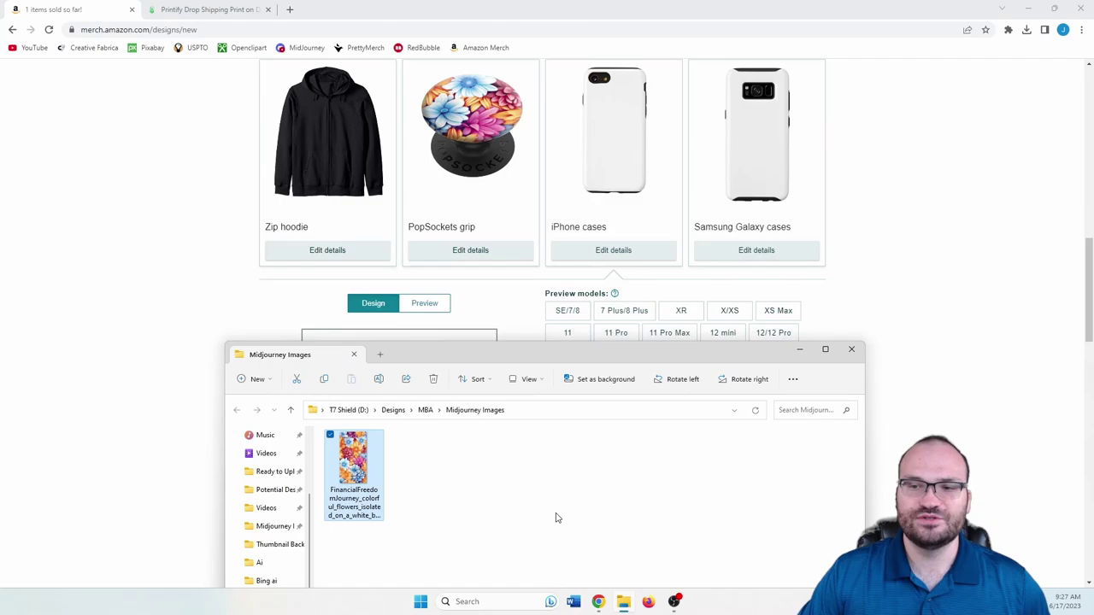
Step: Place the rotated flower image on the iPhone case, then remove it with the red X
click(910, 276)
scroll(448, 372, down, 1)
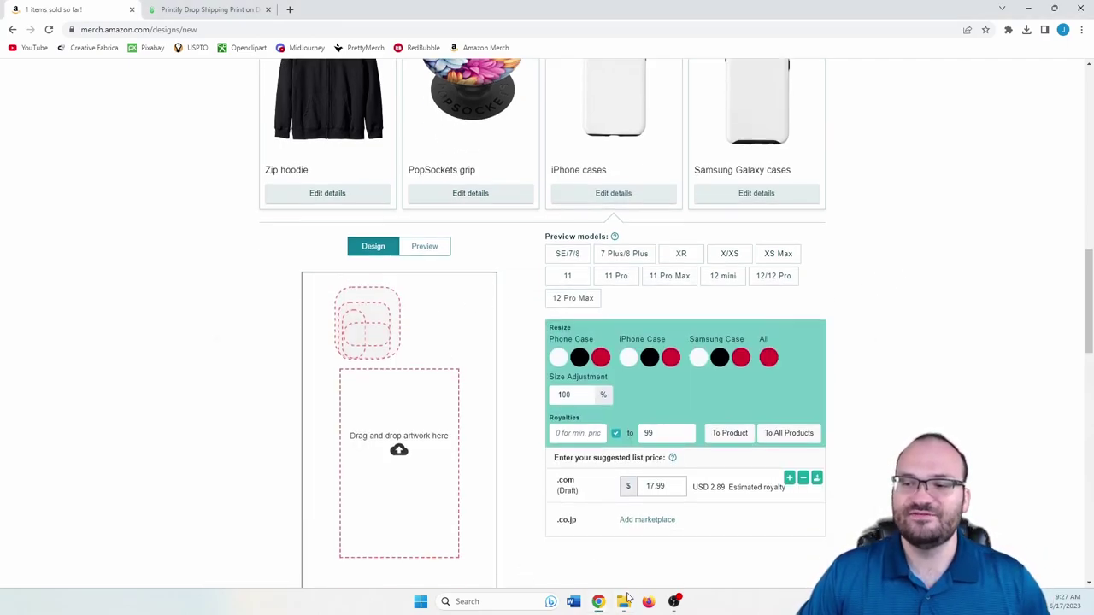
click(623, 602)
drag(395, 344, 383, 401)
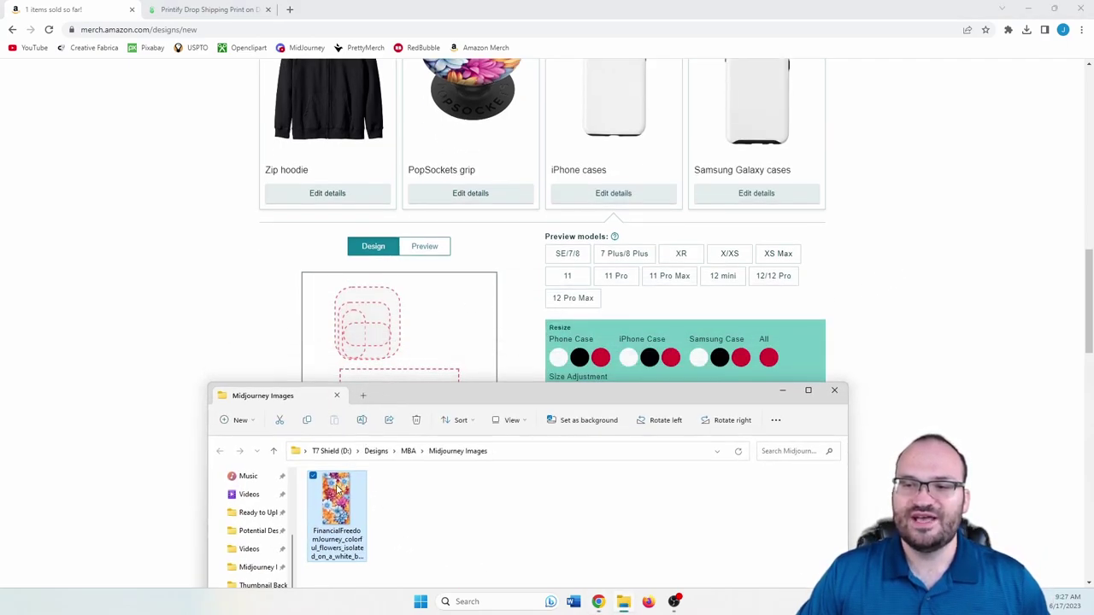
drag(338, 487, 415, 347)
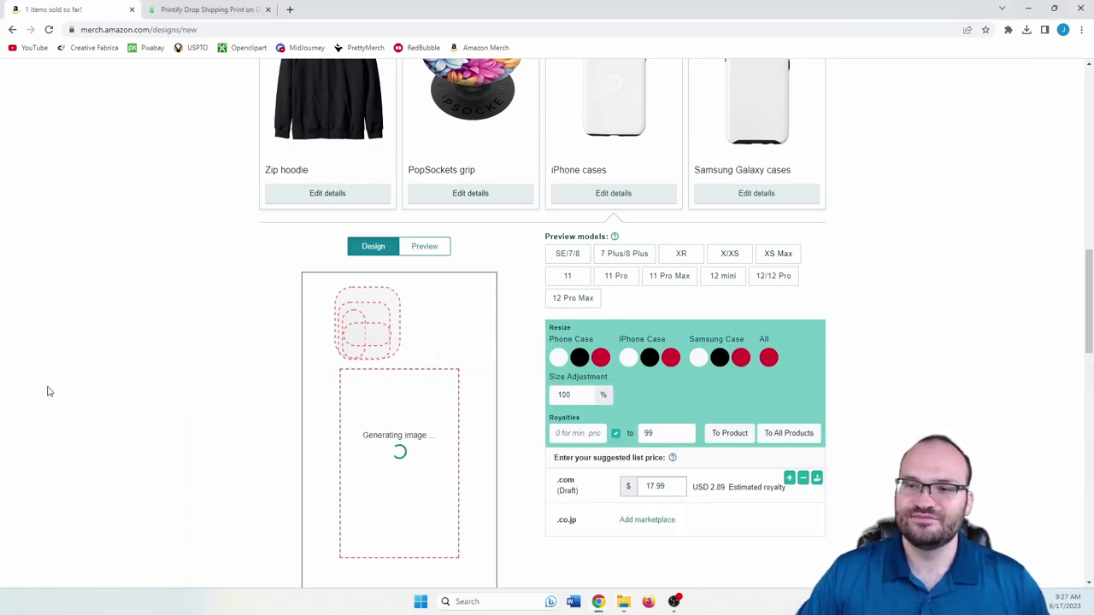
scroll(169, 337, down, 3)
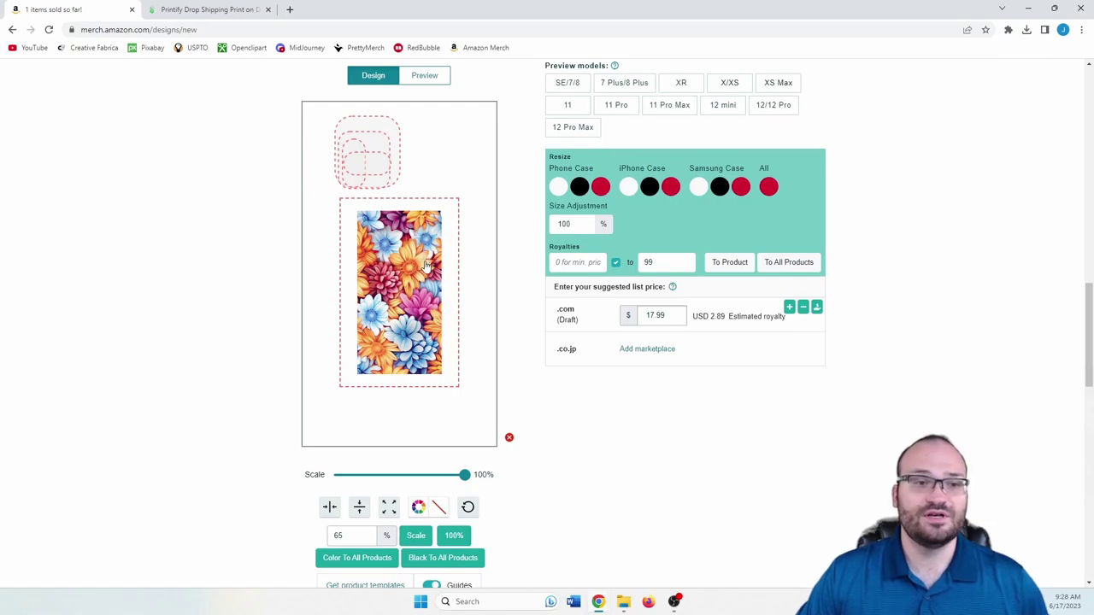
click(509, 436)
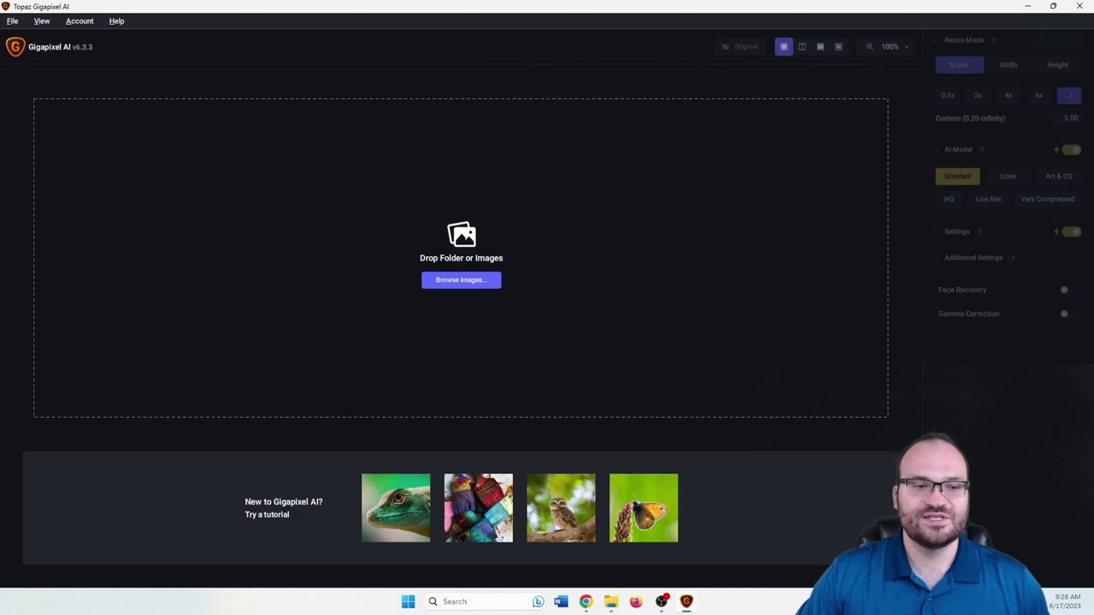
Step: Load the flower tile image into Topaz Gigapixel AI
click(610, 602)
right_click(336, 512)
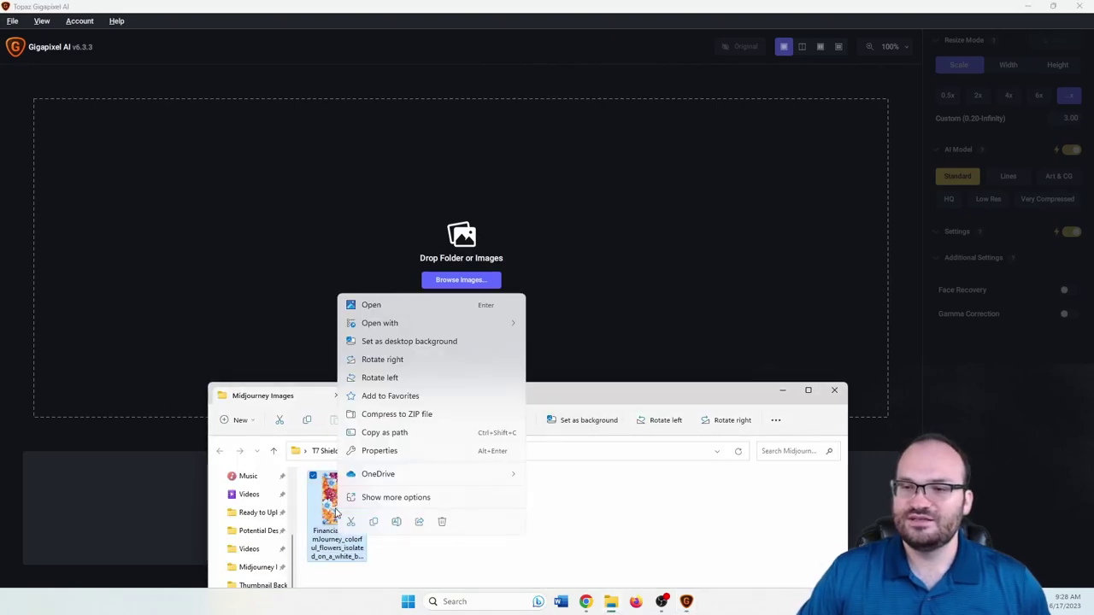
key(Escape)
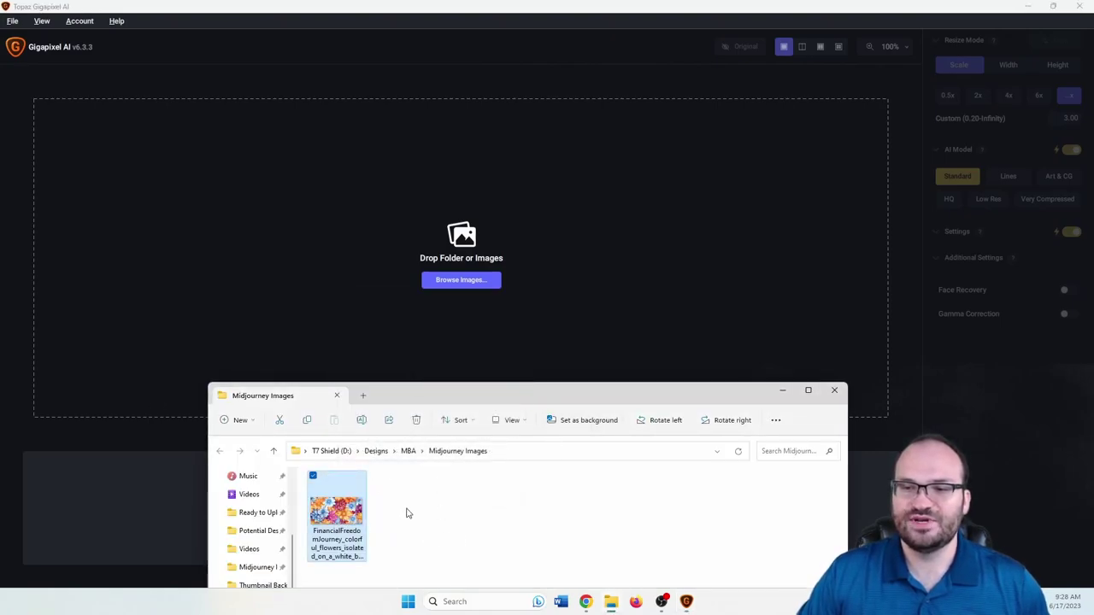
drag(337, 516, 452, 289)
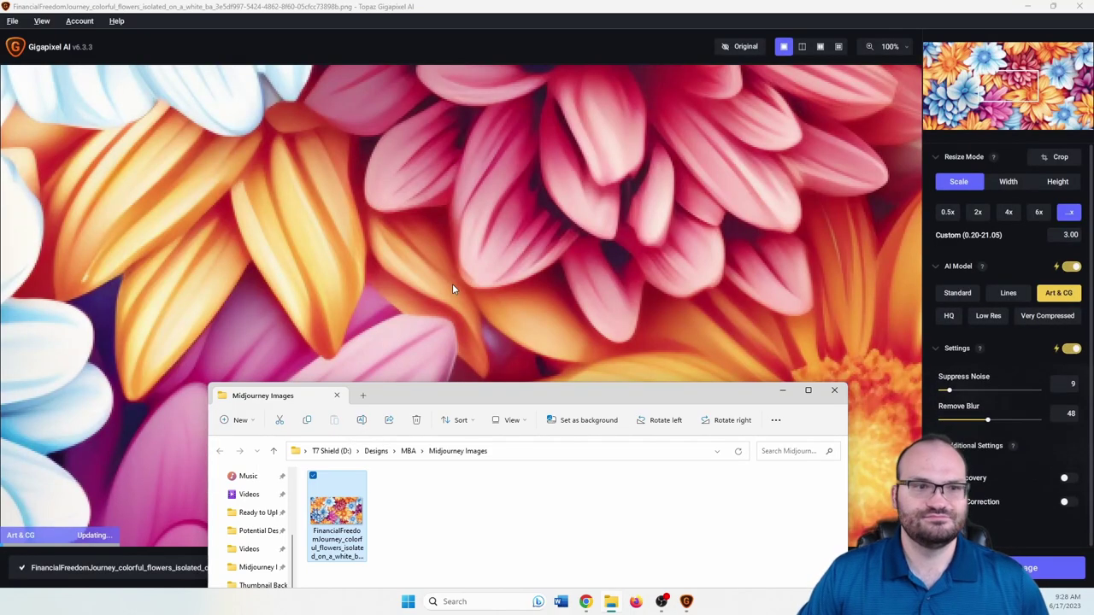
click(604, 313)
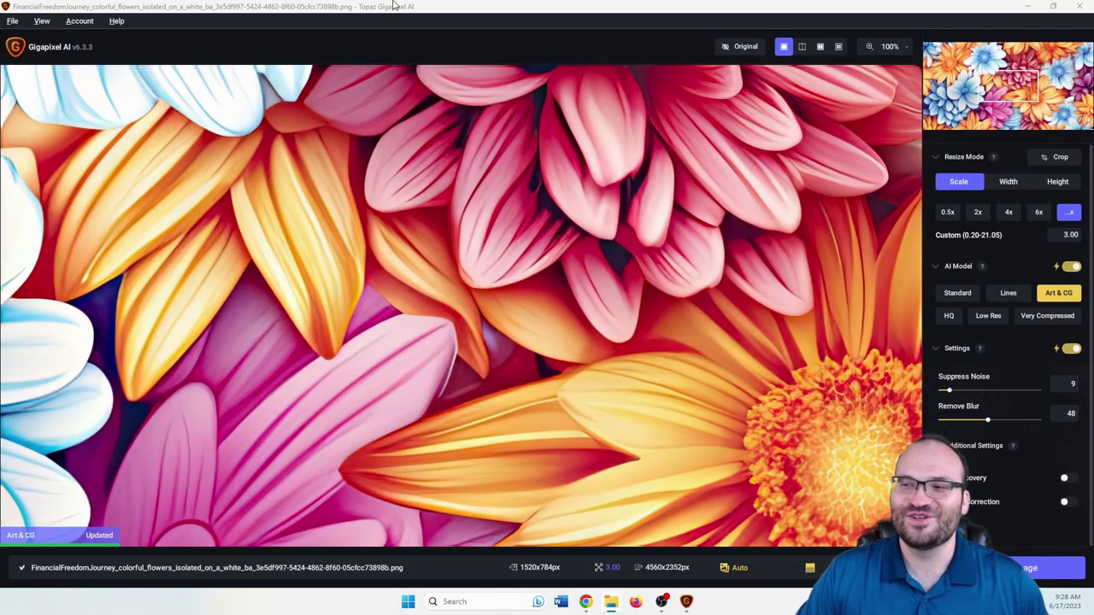
Step: Upscale it 3.00x with Art & CG and save to D:/Designs/MBA/Midjourney Images
click(1069, 236)
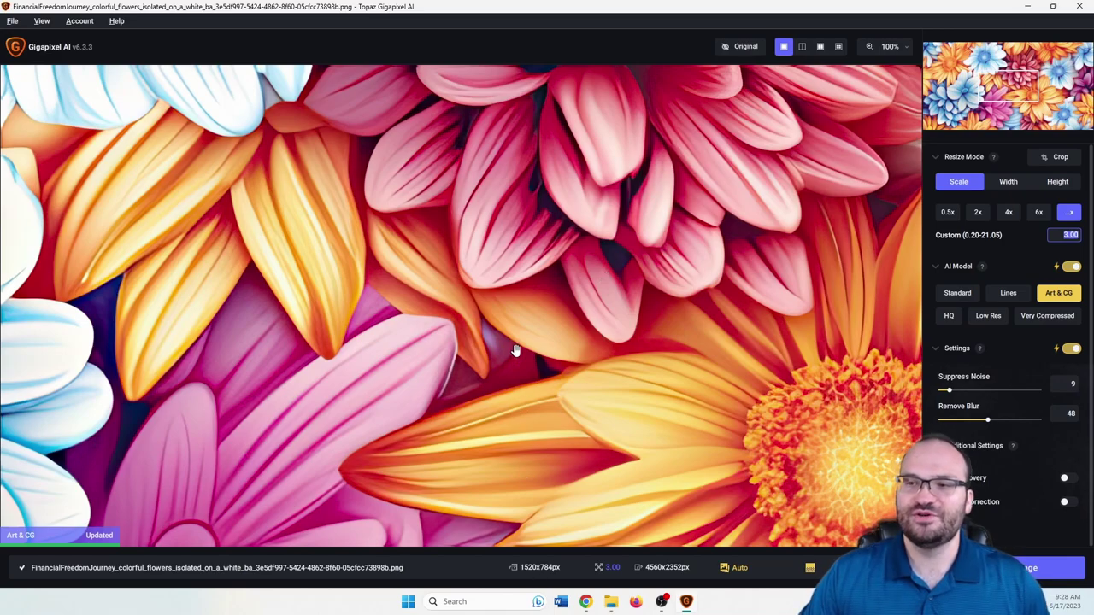
scroll(516, 337, down, 2)
scroll(516, 337, down, 5)
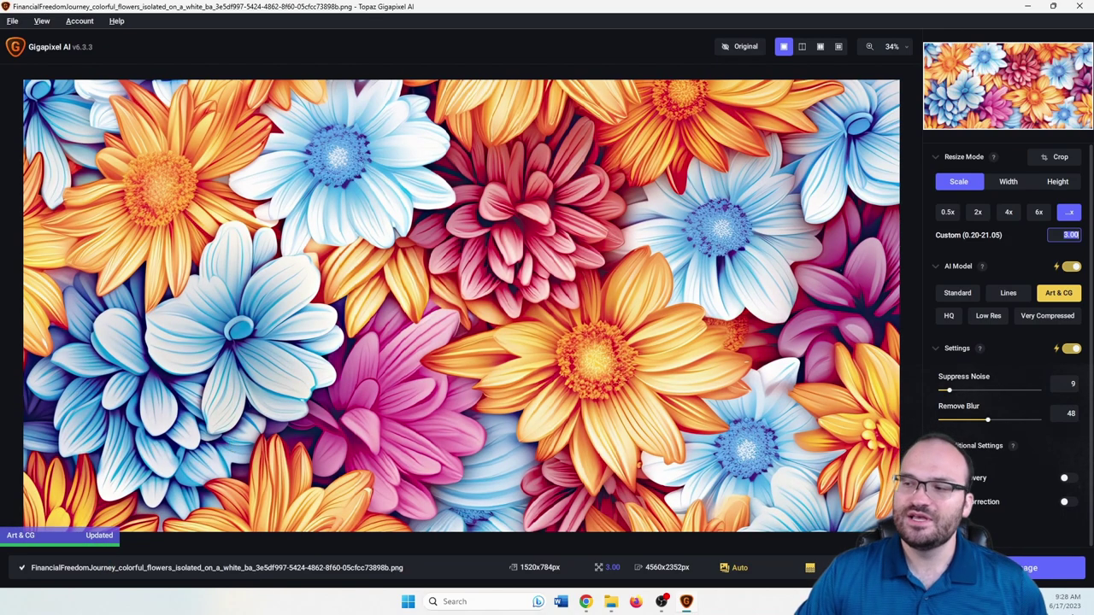
click(1038, 572)
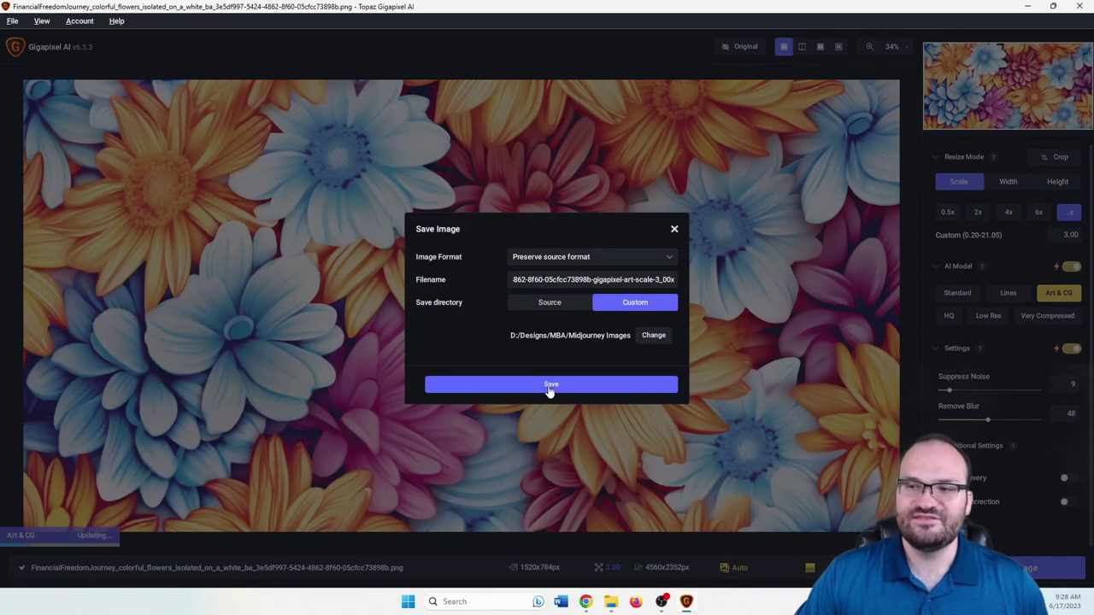
click(549, 386)
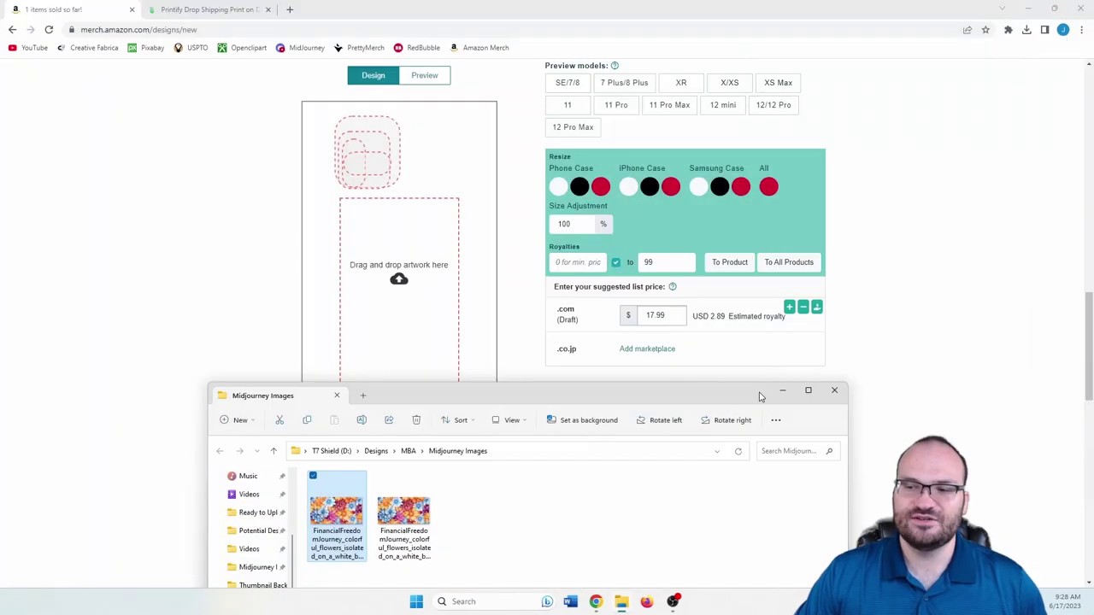
Step: Delete the original low-resolution file and rotate the upscaled image right
key(Delete)
click(352, 511)
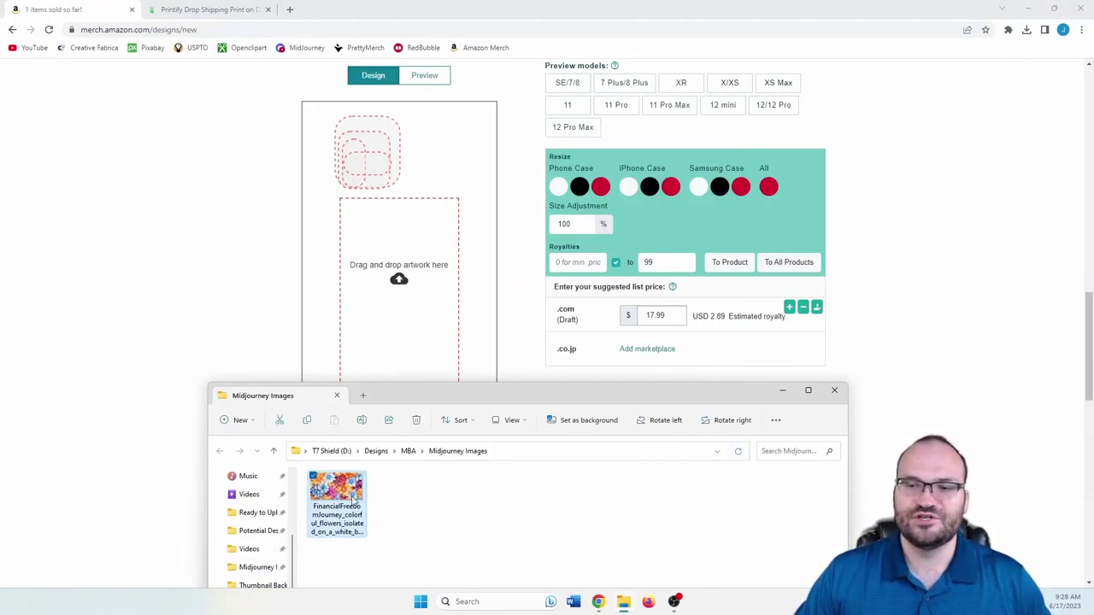
right_click(352, 511)
click(386, 345)
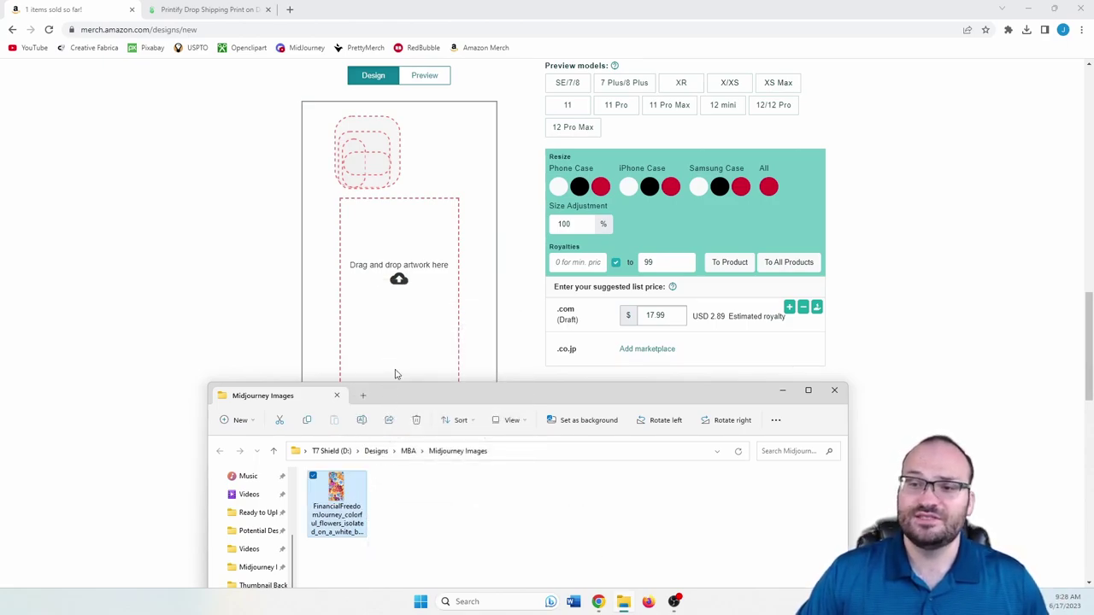
Step: Place the rotated pattern on the iPhone case at 88% scale, shift it up-left, and preview
click(449, 274)
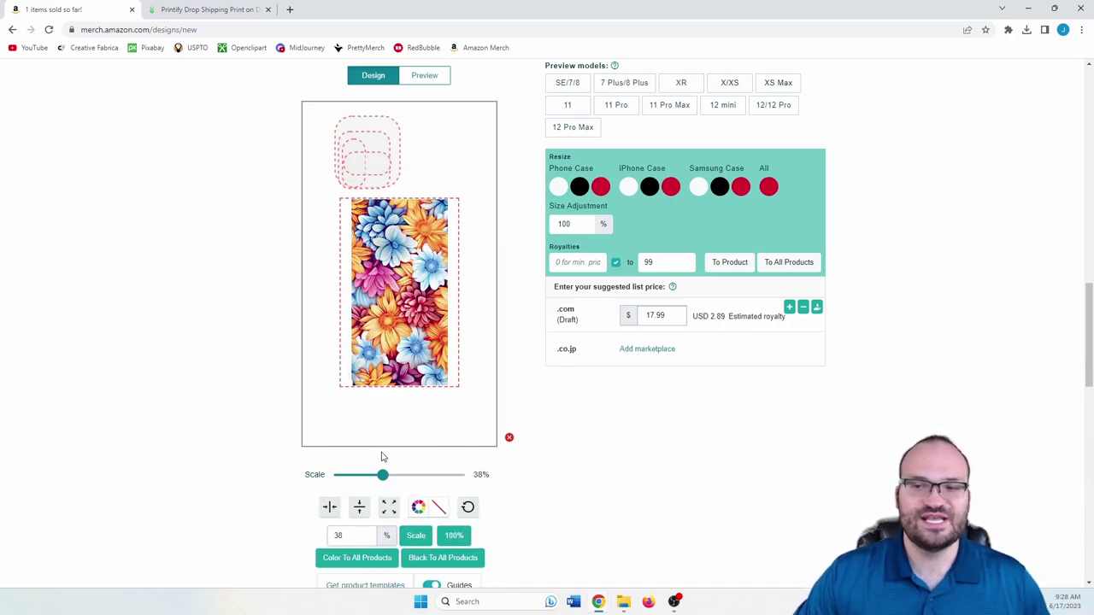
drag(386, 472, 448, 475)
drag(409, 349, 391, 282)
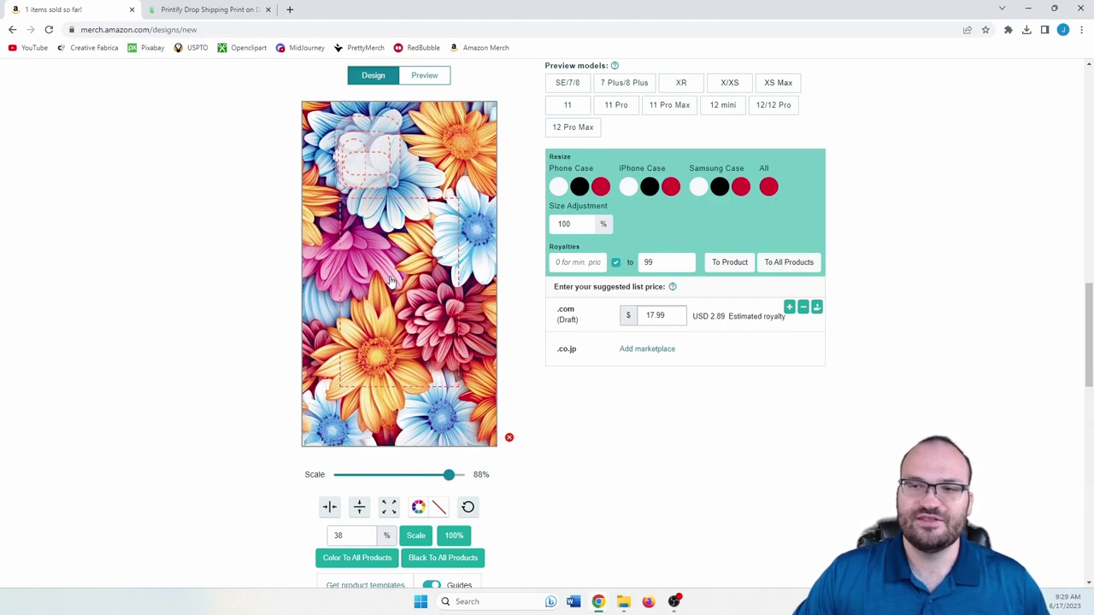
click(440, 79)
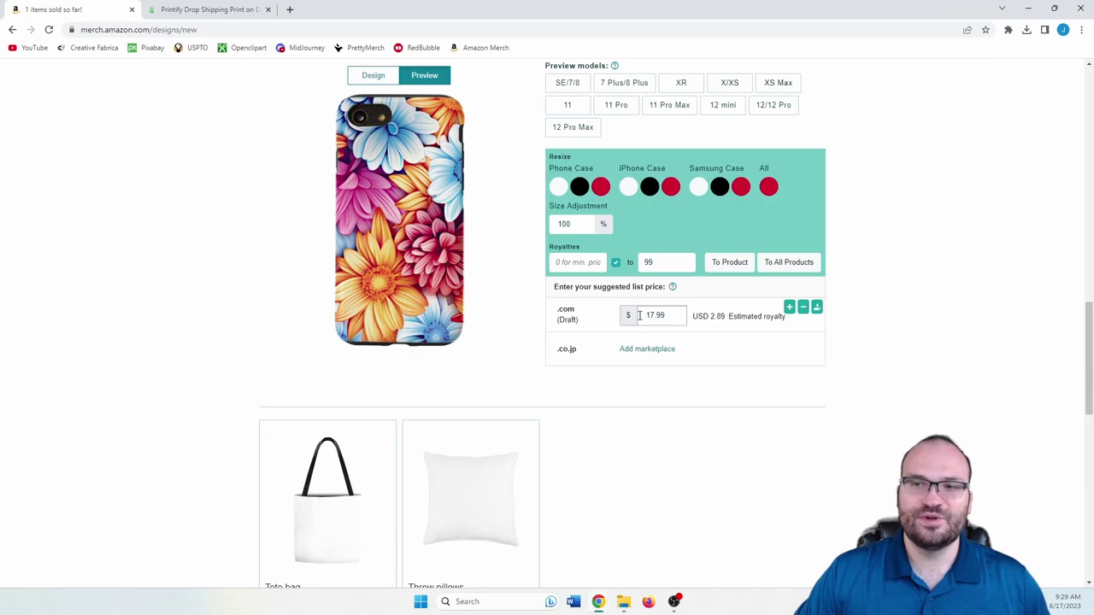
Step: Upload the floral image from the Midjourney Images folder to the Samsung Galaxy case design
scroll(386, 397, up, 2)
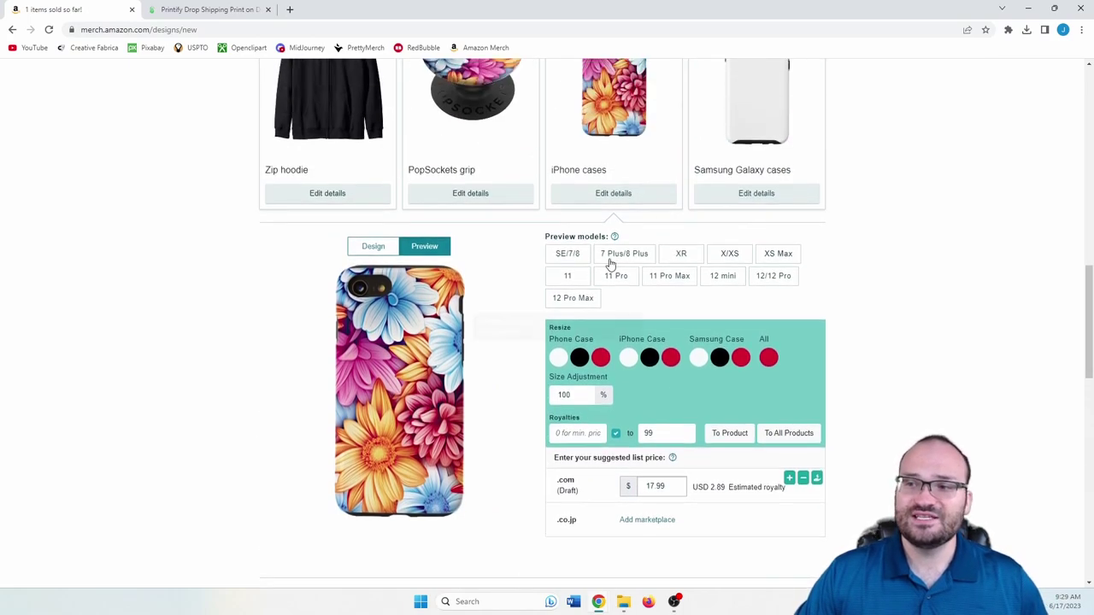
click(759, 191)
scroll(440, 384, down, 1)
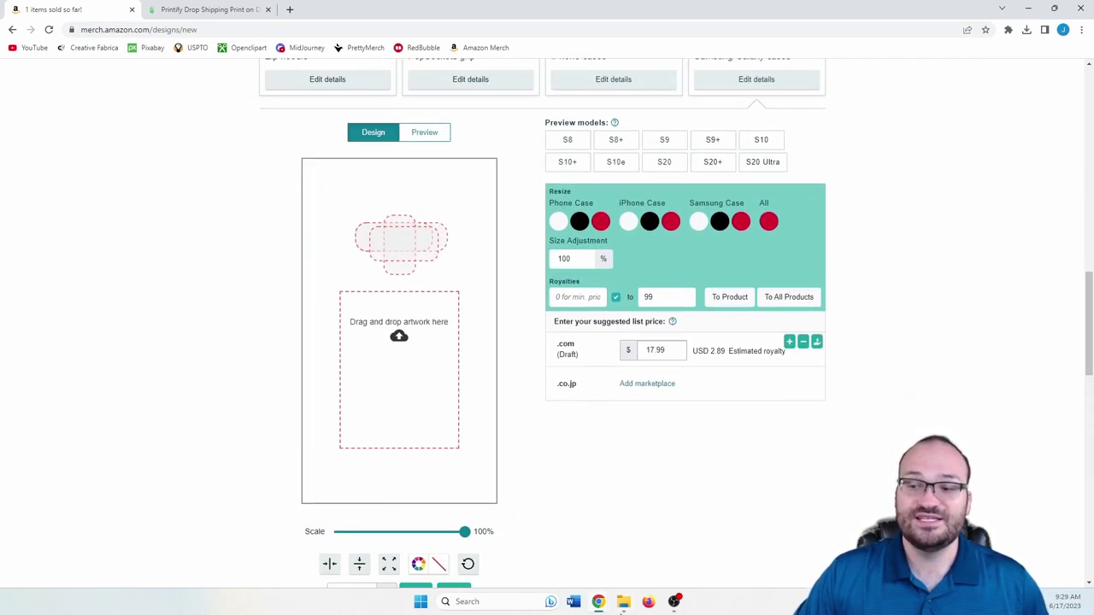
click(623, 602)
drag(354, 506, 400, 322)
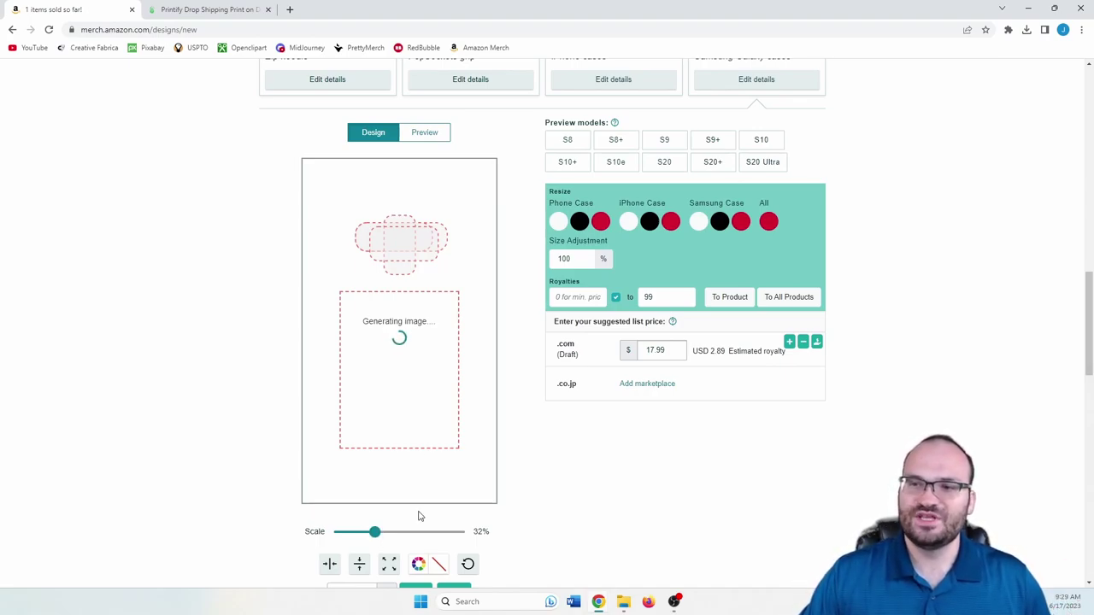
Step: Scale the Samsung case pattern to 81% and shift it to cover the case's top edge
click(627, 80)
click(764, 81)
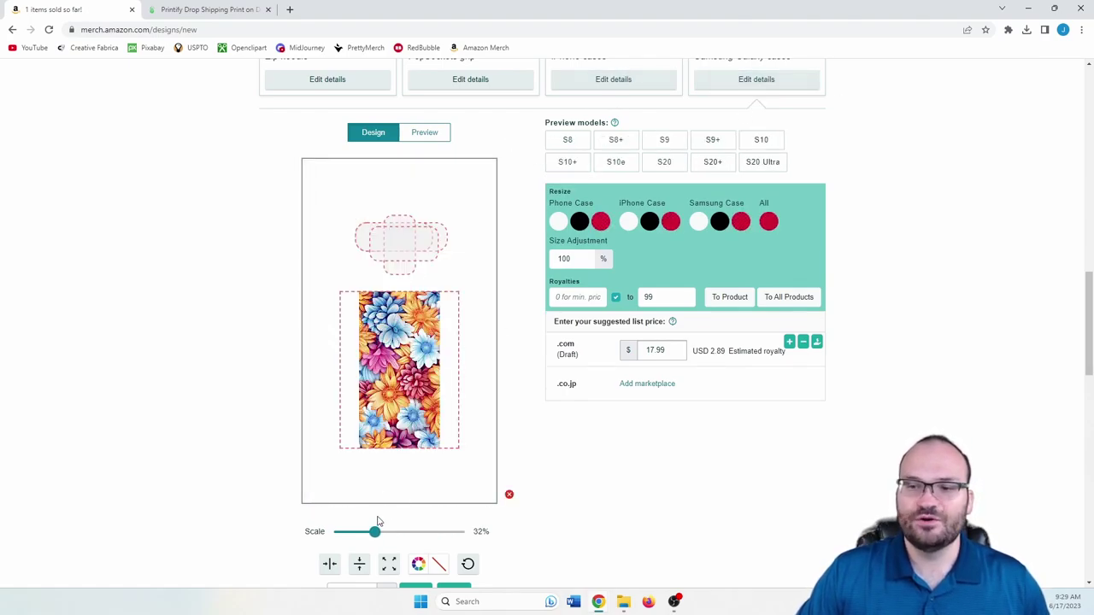
drag(375, 532, 439, 531)
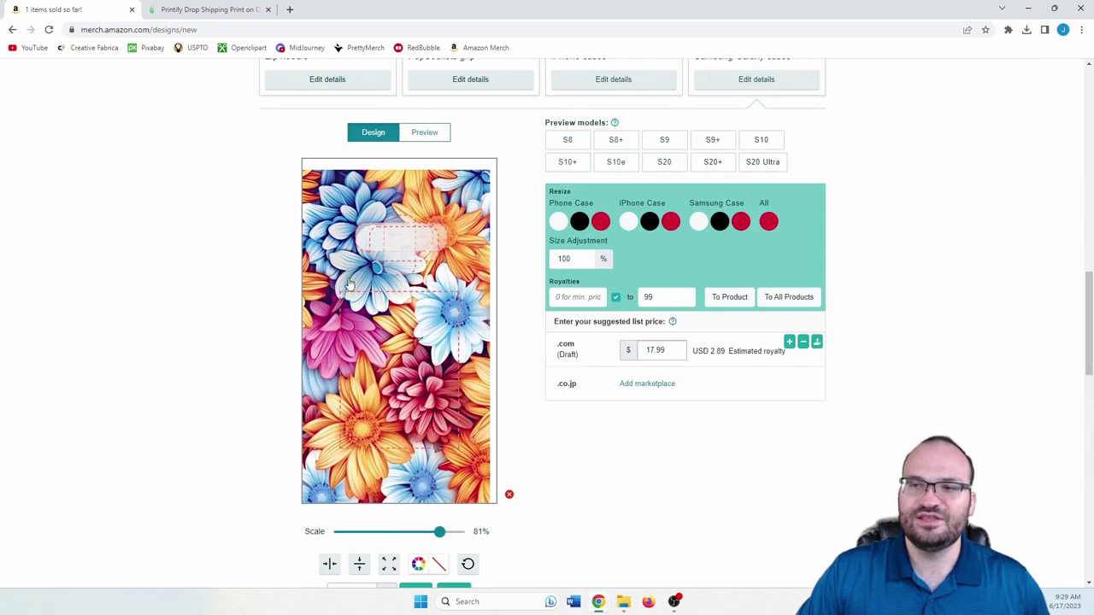
mouse_move(348, 285)
mouse_down()
mouse_move(402, 248)
mouse_move(359, 271)
mouse_up()
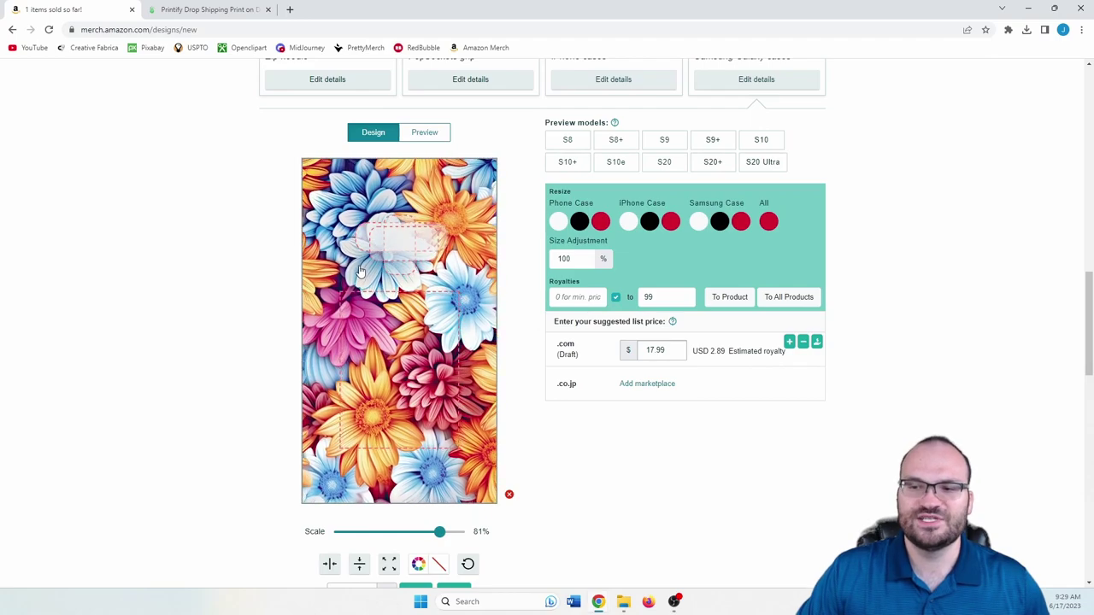
Step: Preview the iPhone and Samsung case mockups, then return to the Printify mug page
click(610, 79)
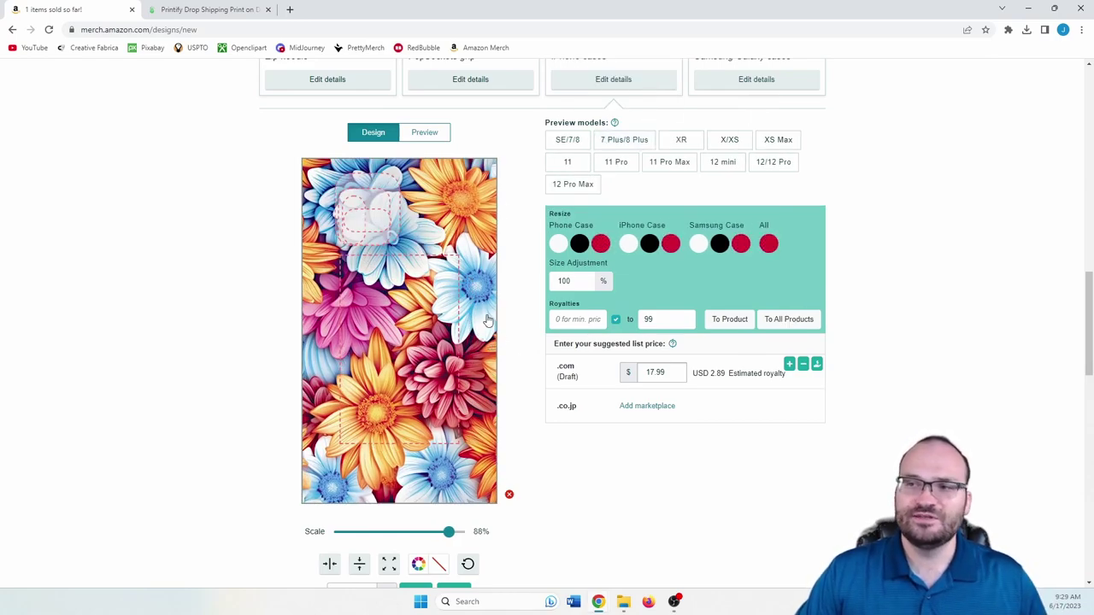
scroll(474, 338, up, 2)
scroll(586, 239, down, 1)
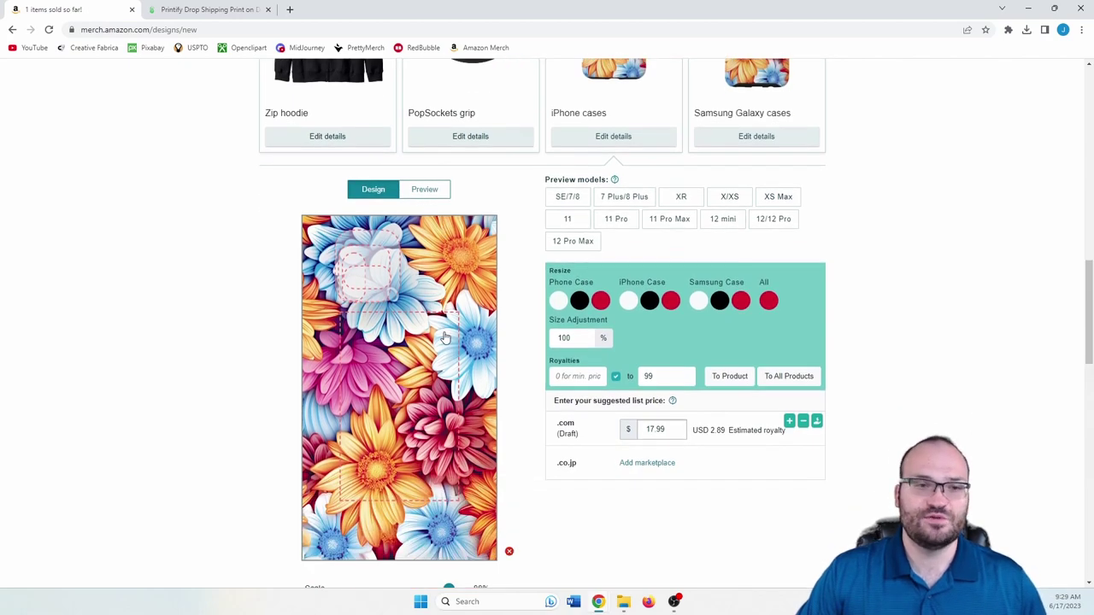
click(425, 191)
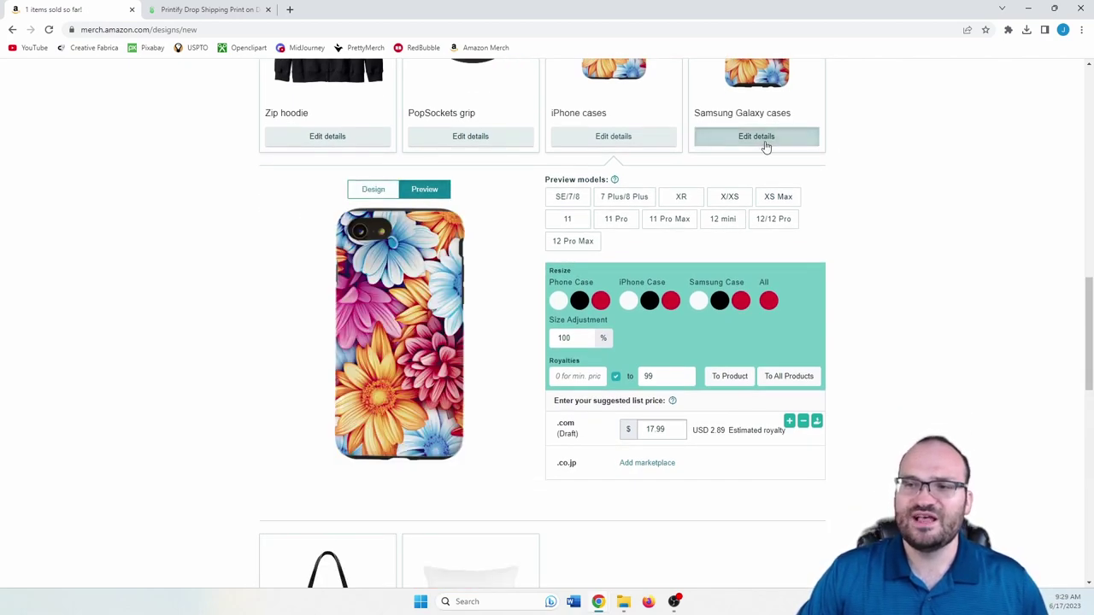
click(763, 138)
click(424, 191)
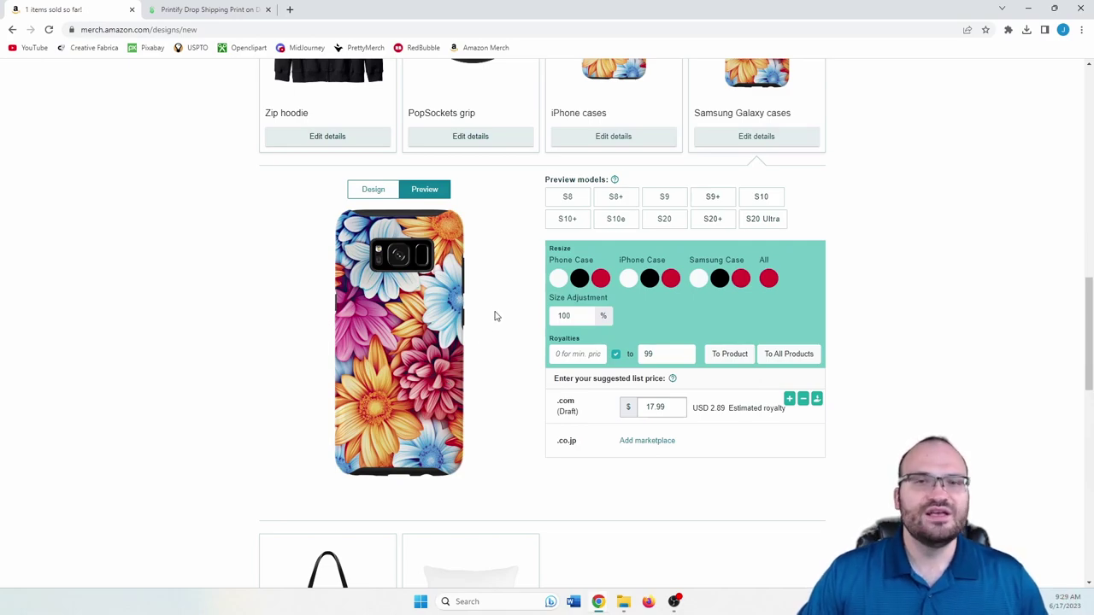
click(588, 142)
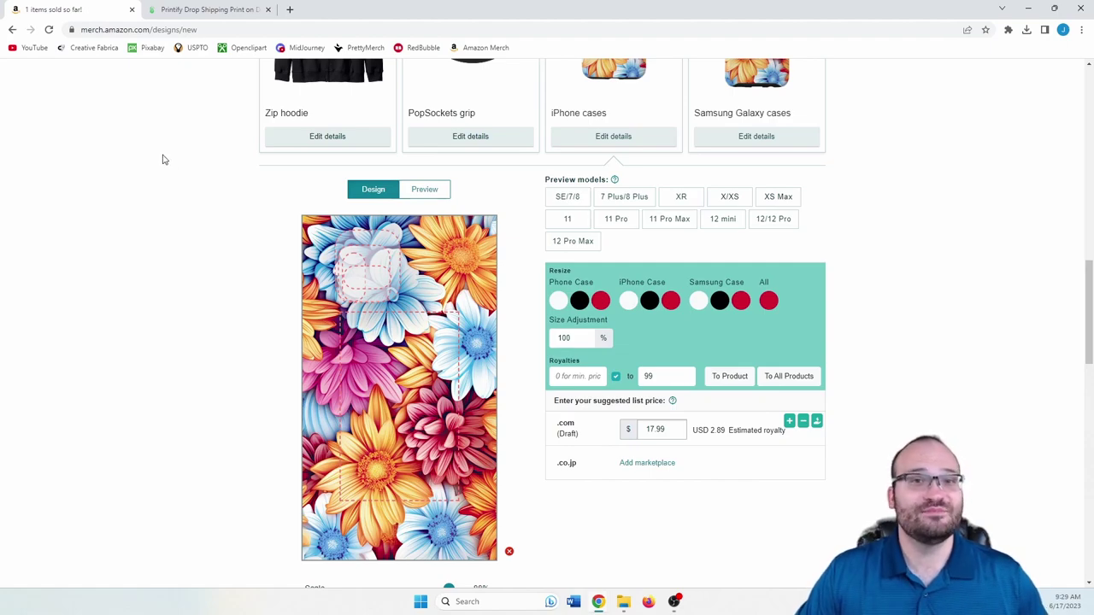
click(253, 9)
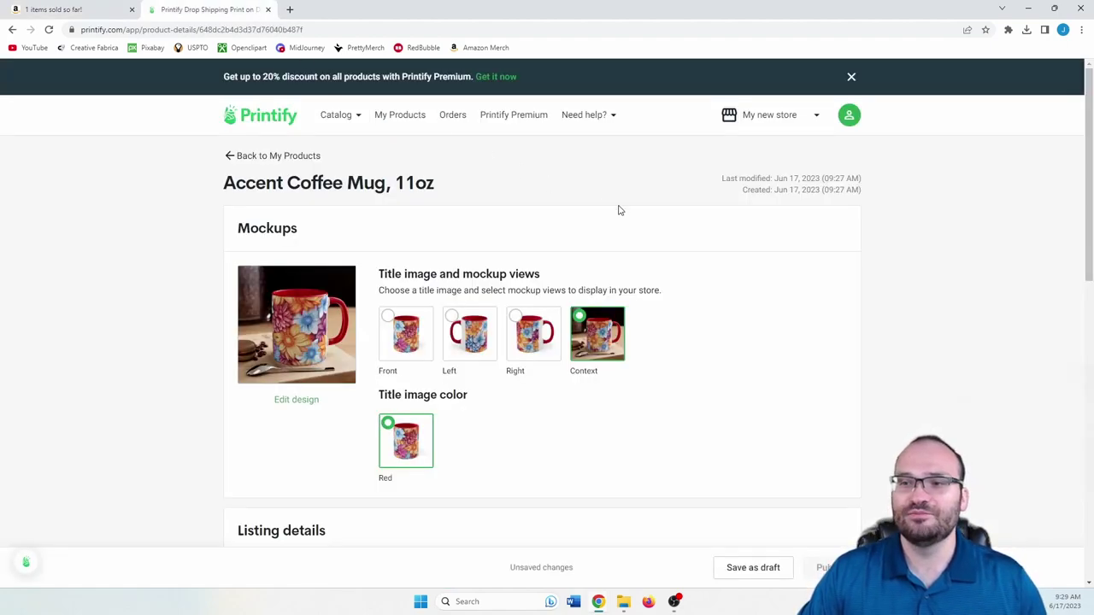